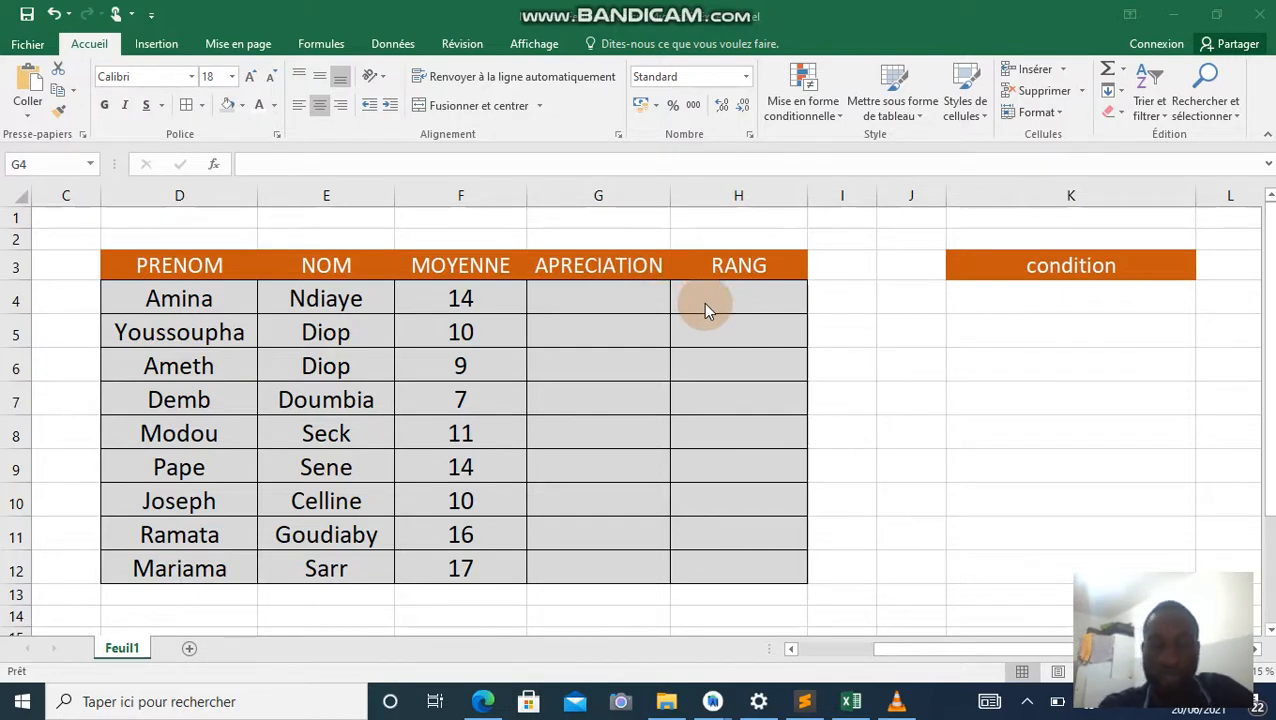
Write "si la moyenne est infrieur à 10 on met redouble" in K4, under the condition header.
click(1010, 311)
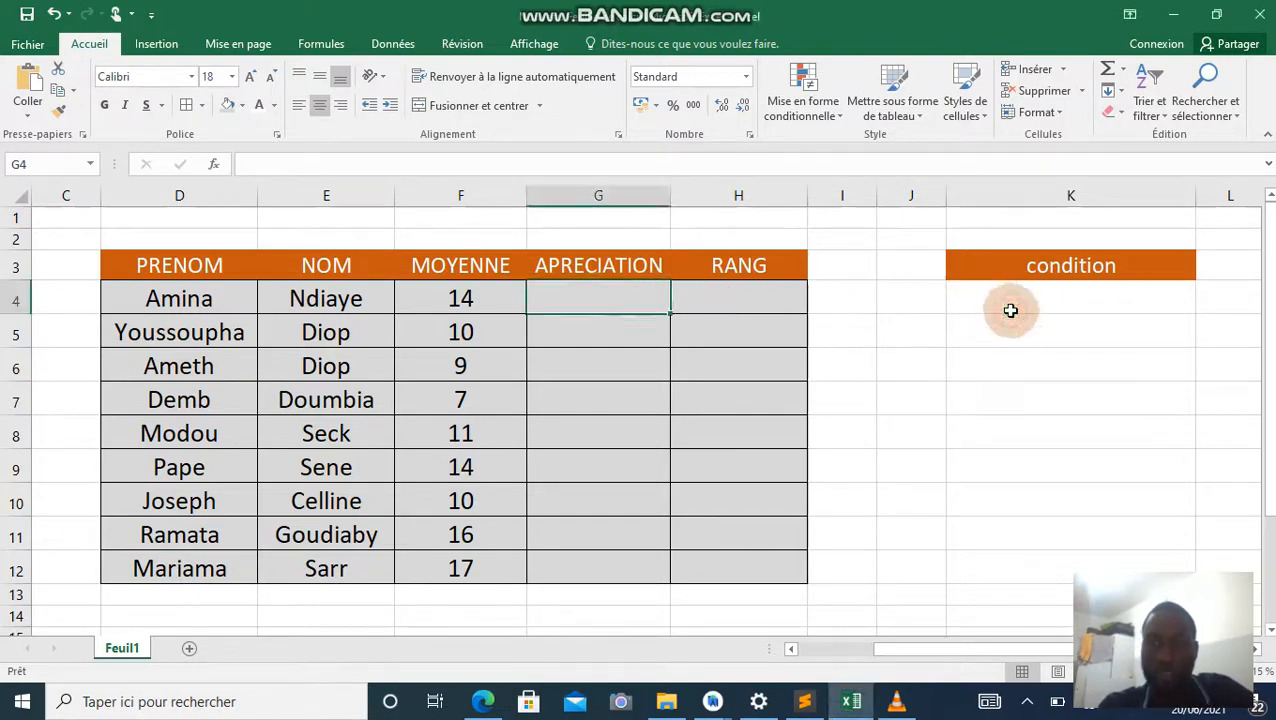
click(999, 300)
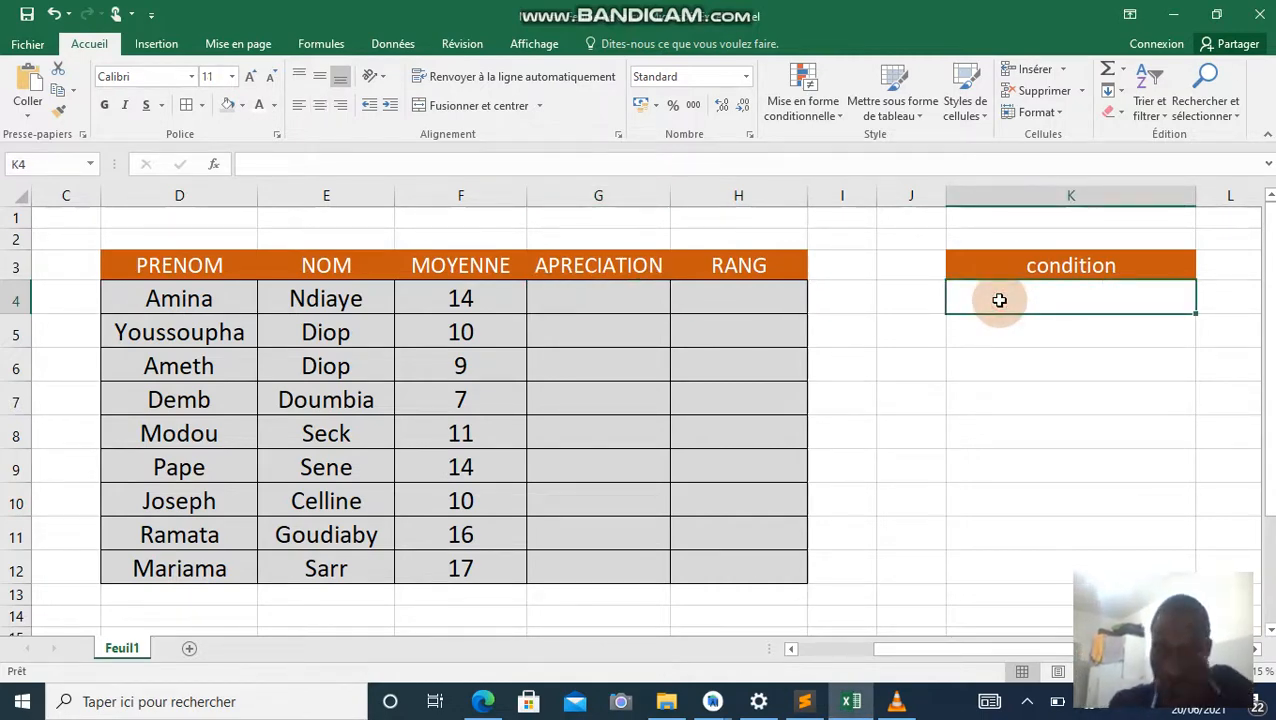
text(si)
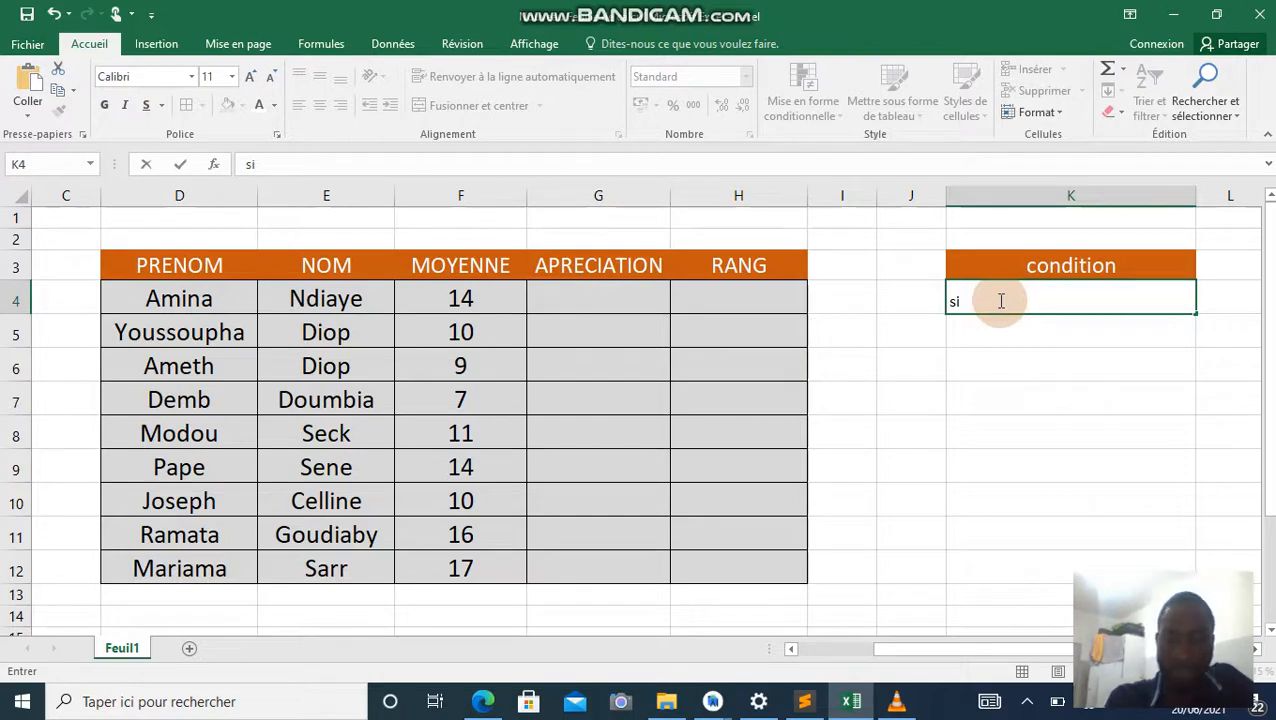
text(la)
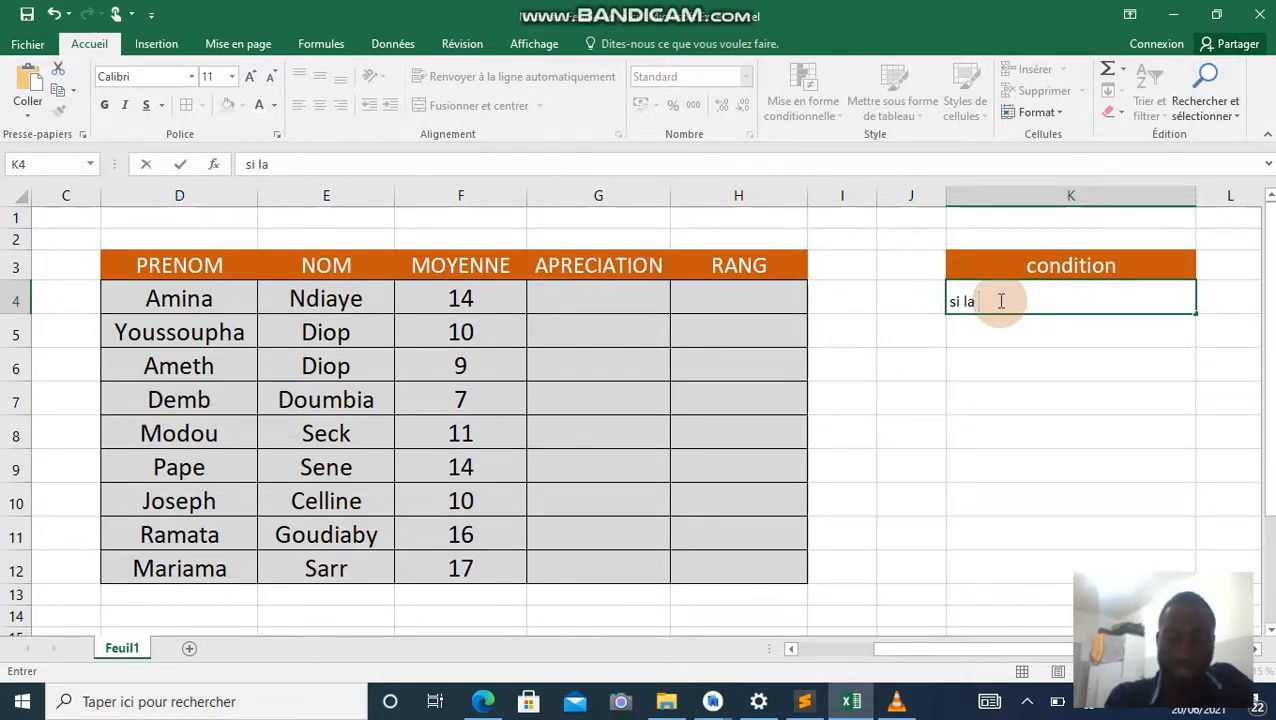
text( moyenne )
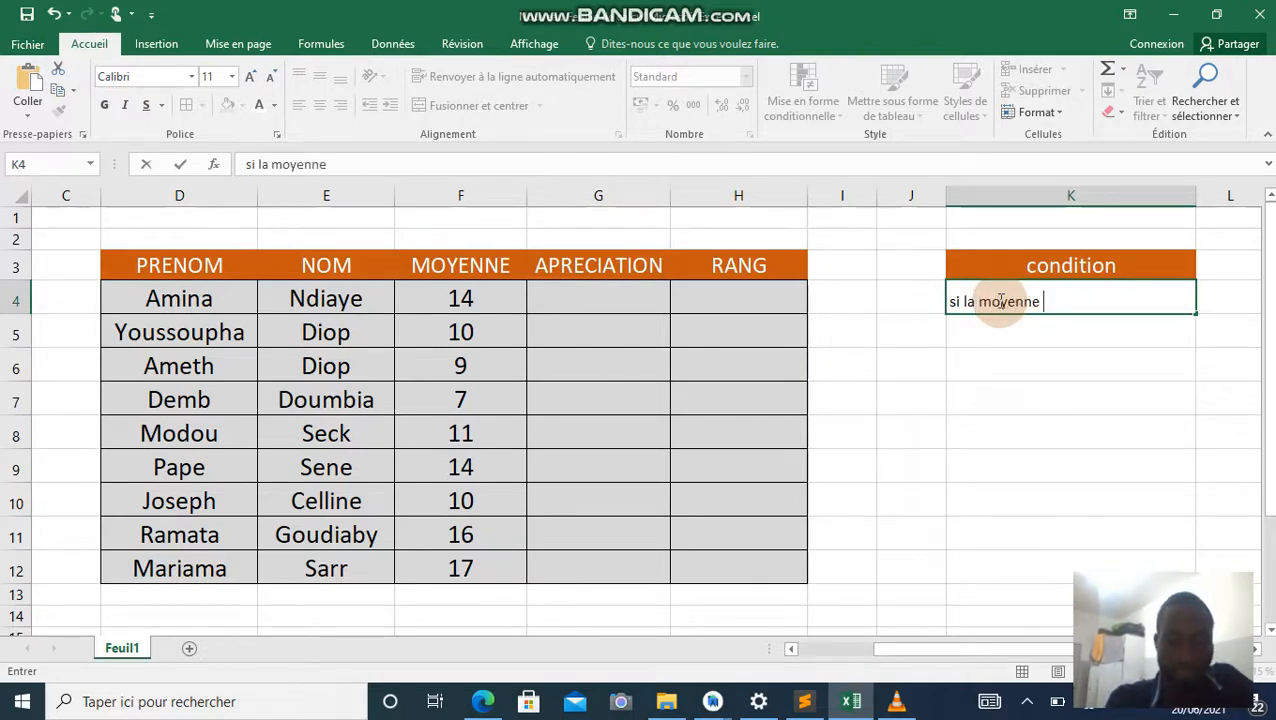
text(est ind)
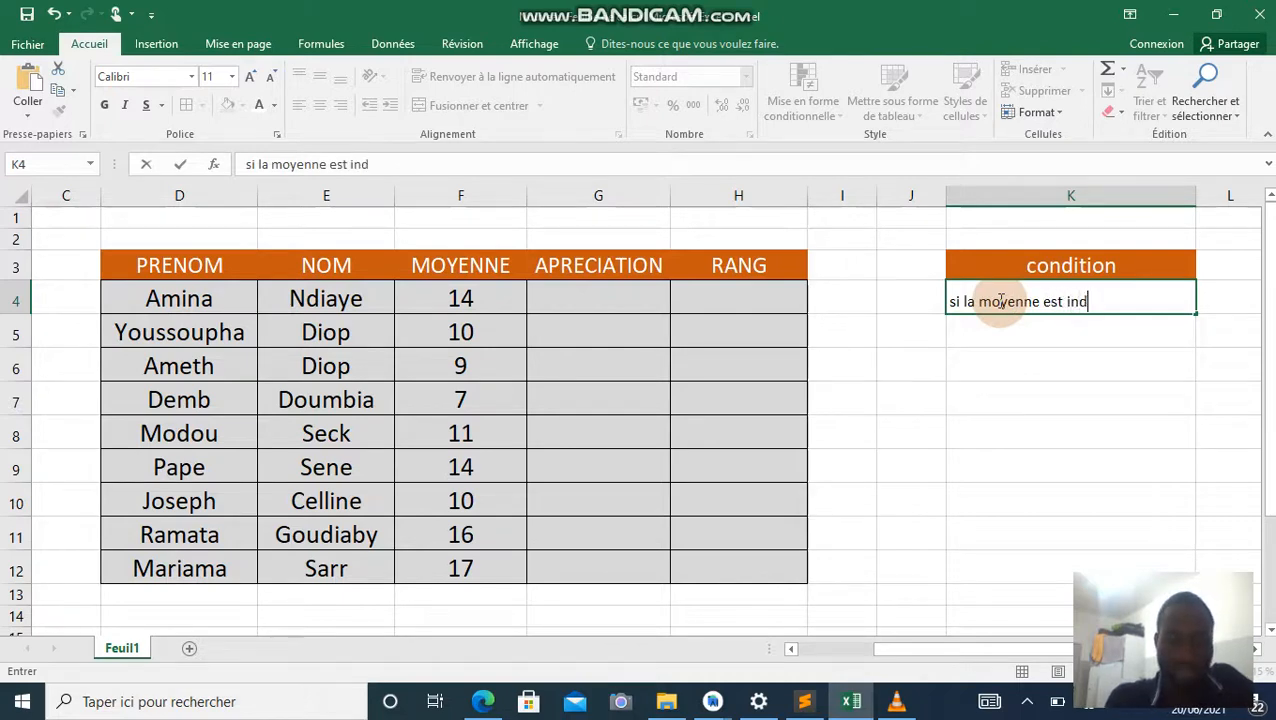
key(BackSpace)
text(frie)
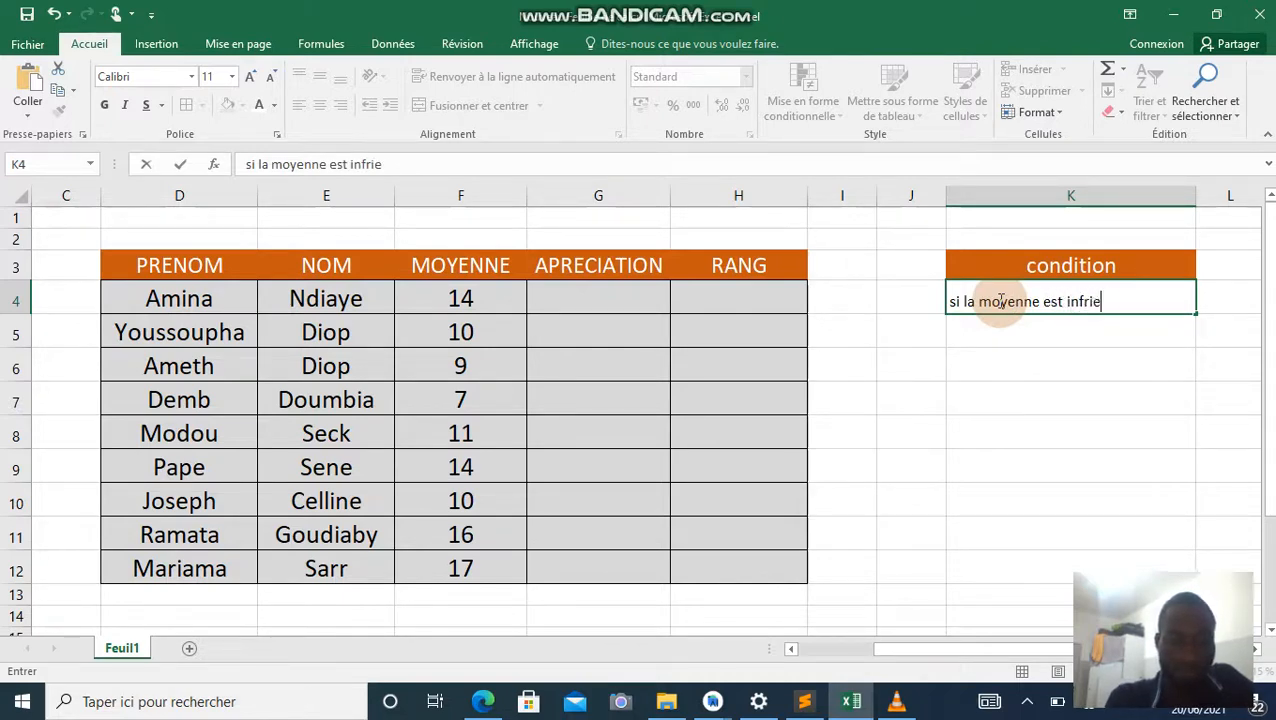
text(ur )
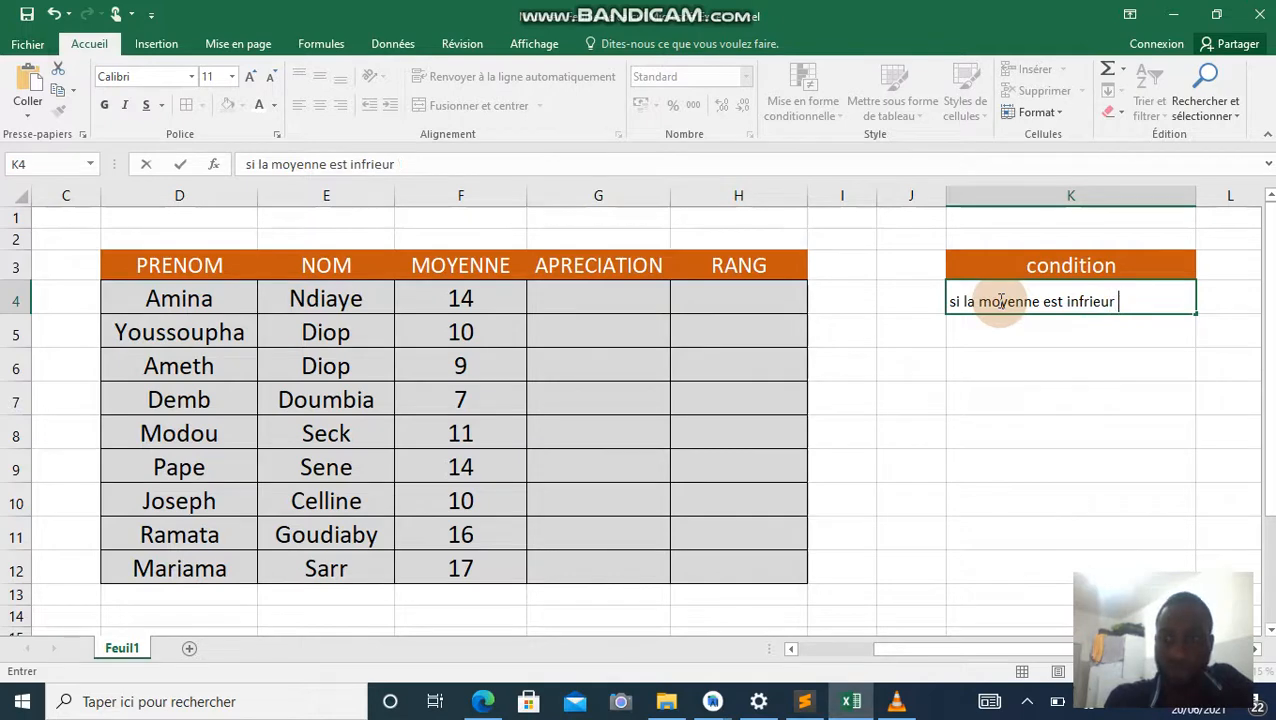
text(à)
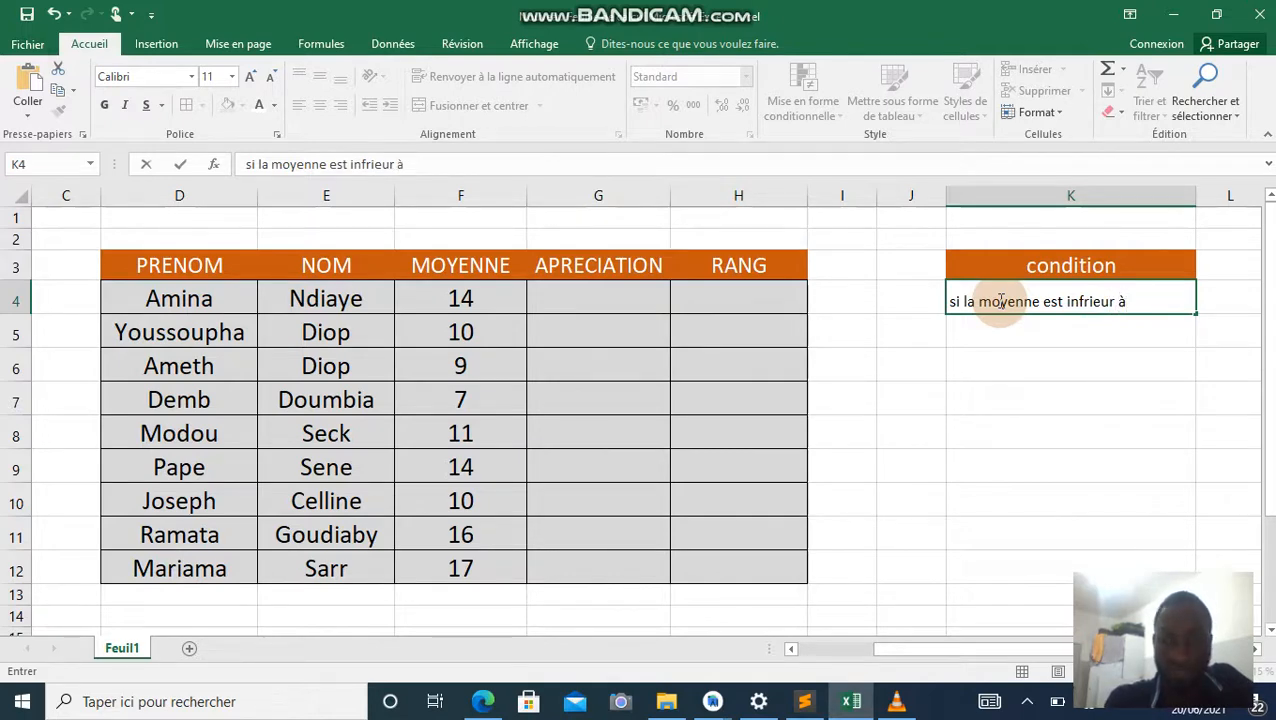
text( 10 )
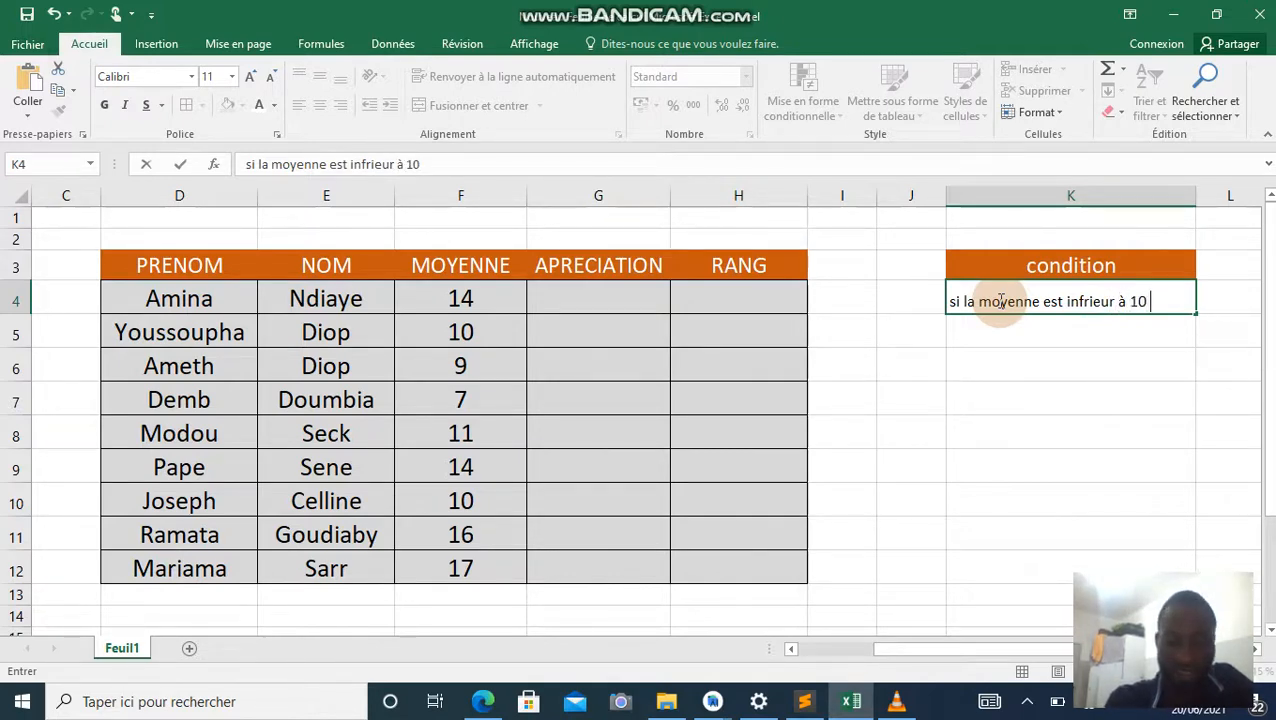
text(on p)
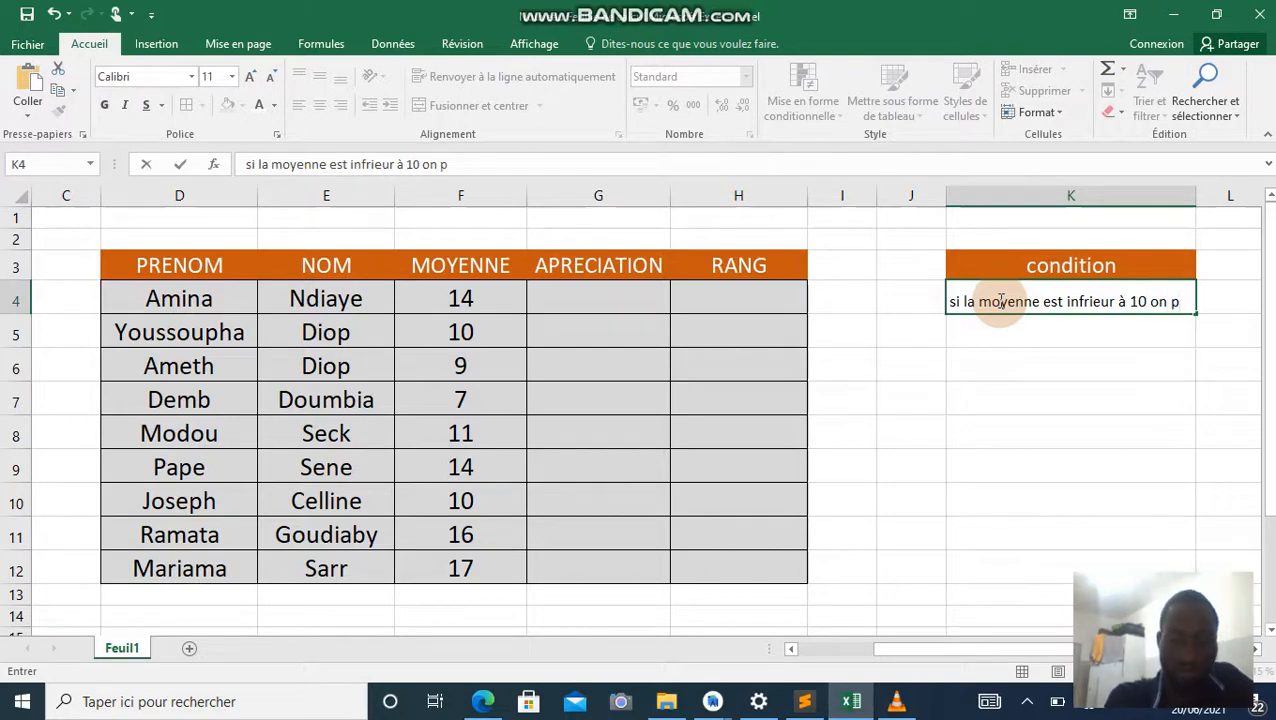
key(BackSpace)
text(m)
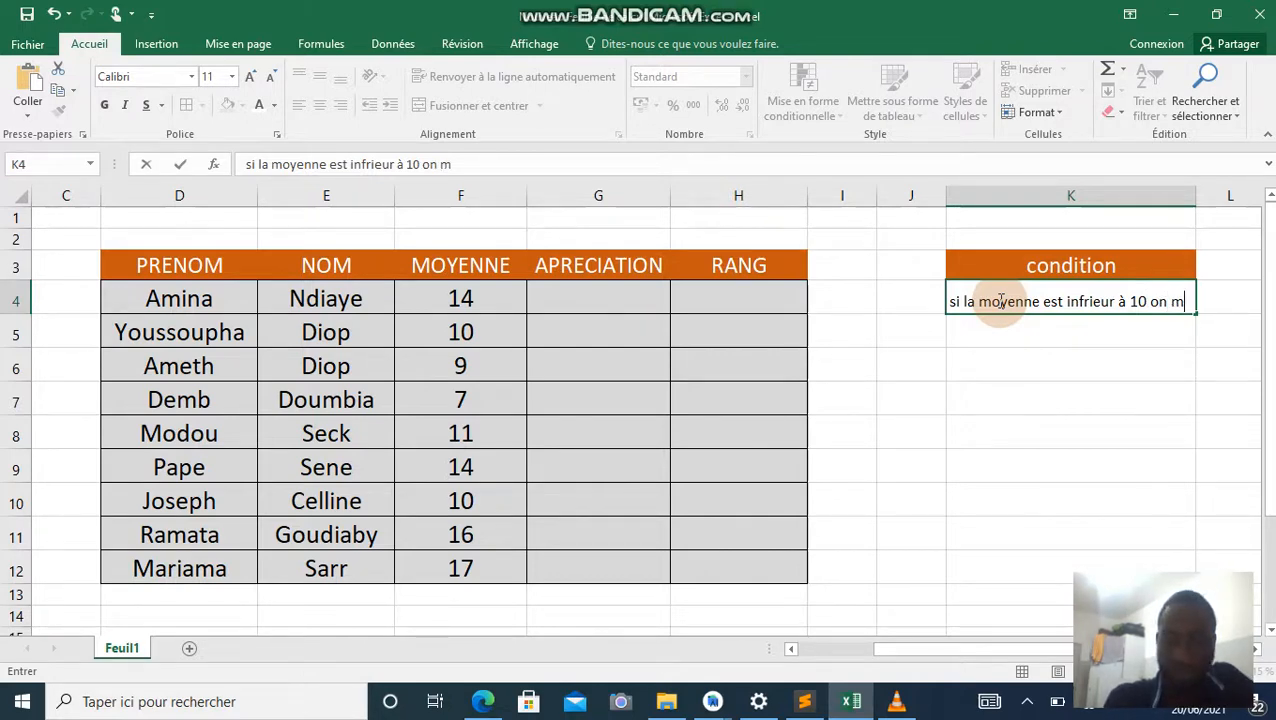
text(et re)
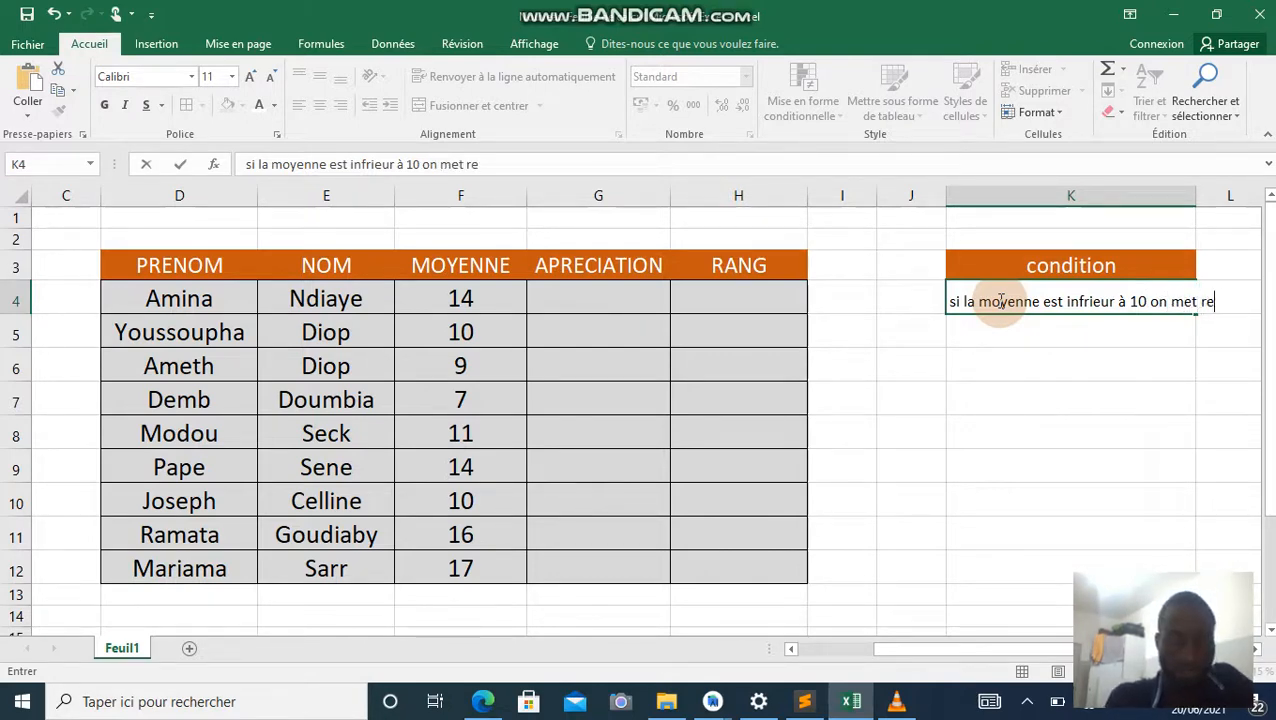
text(double)
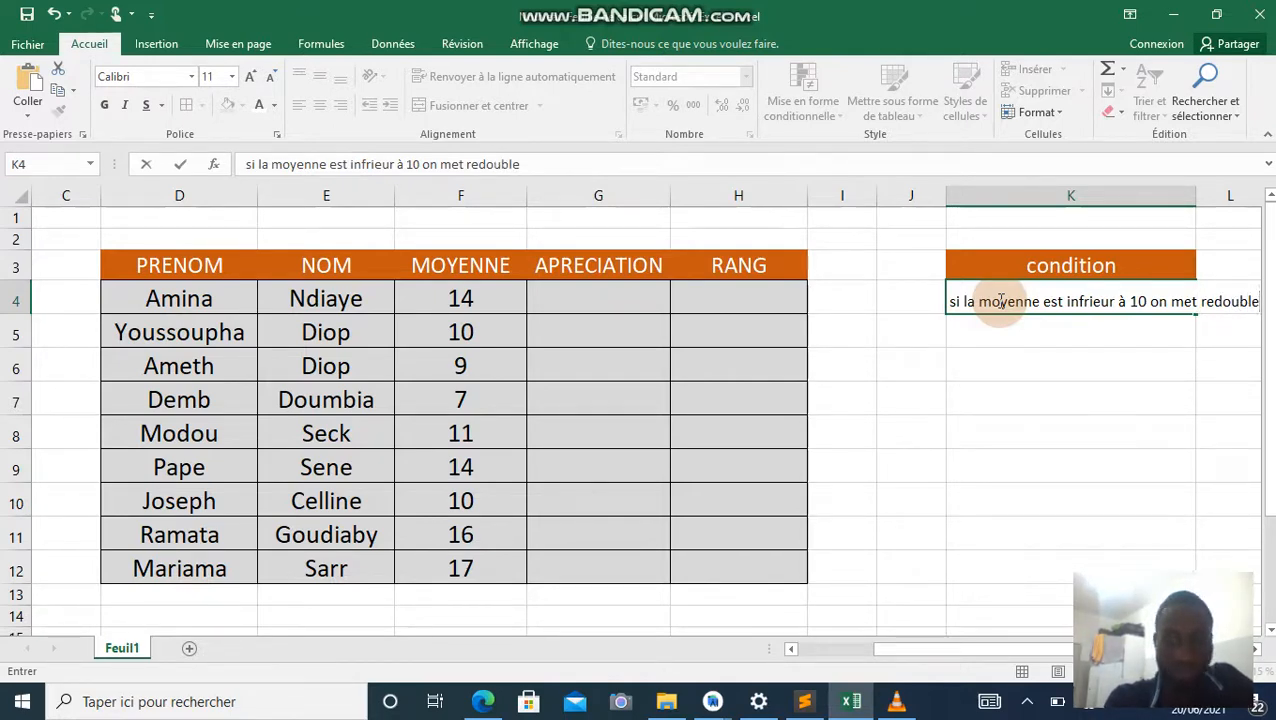
text(s)
key(BackSpace)
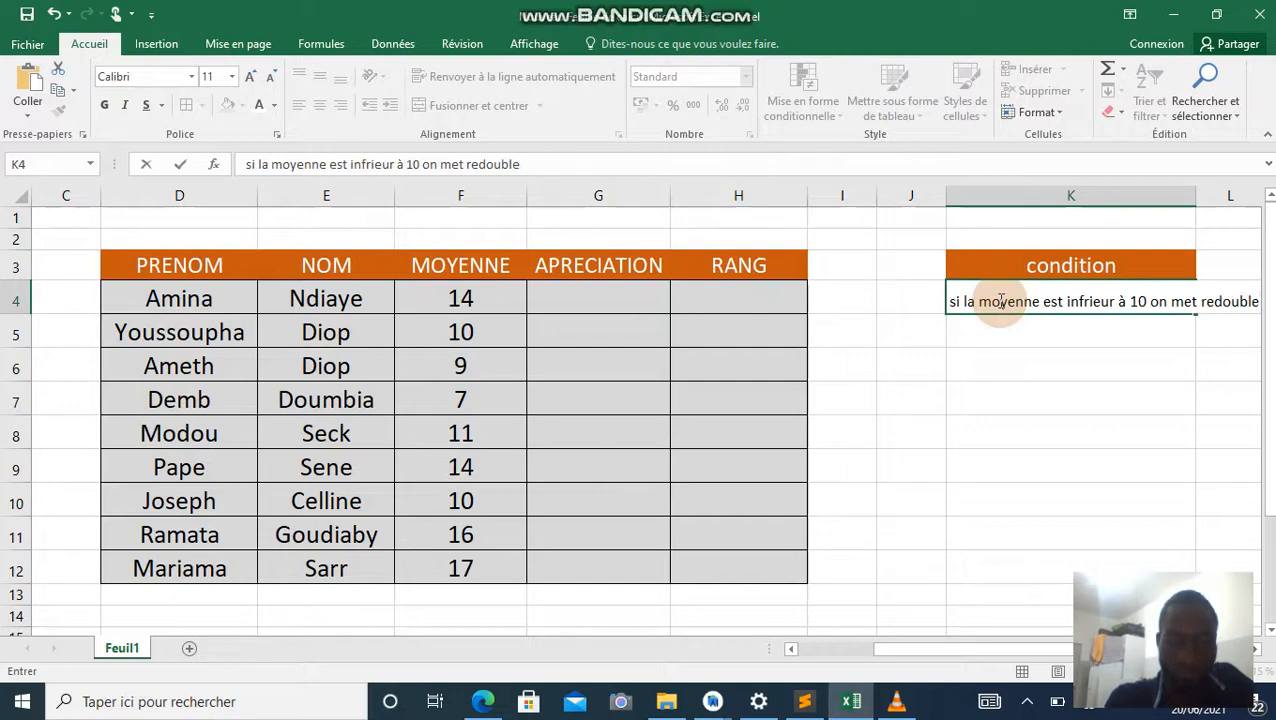
Continue the condition text in K4 with "sinon on met admi en classe superieur".
text(sinon on )
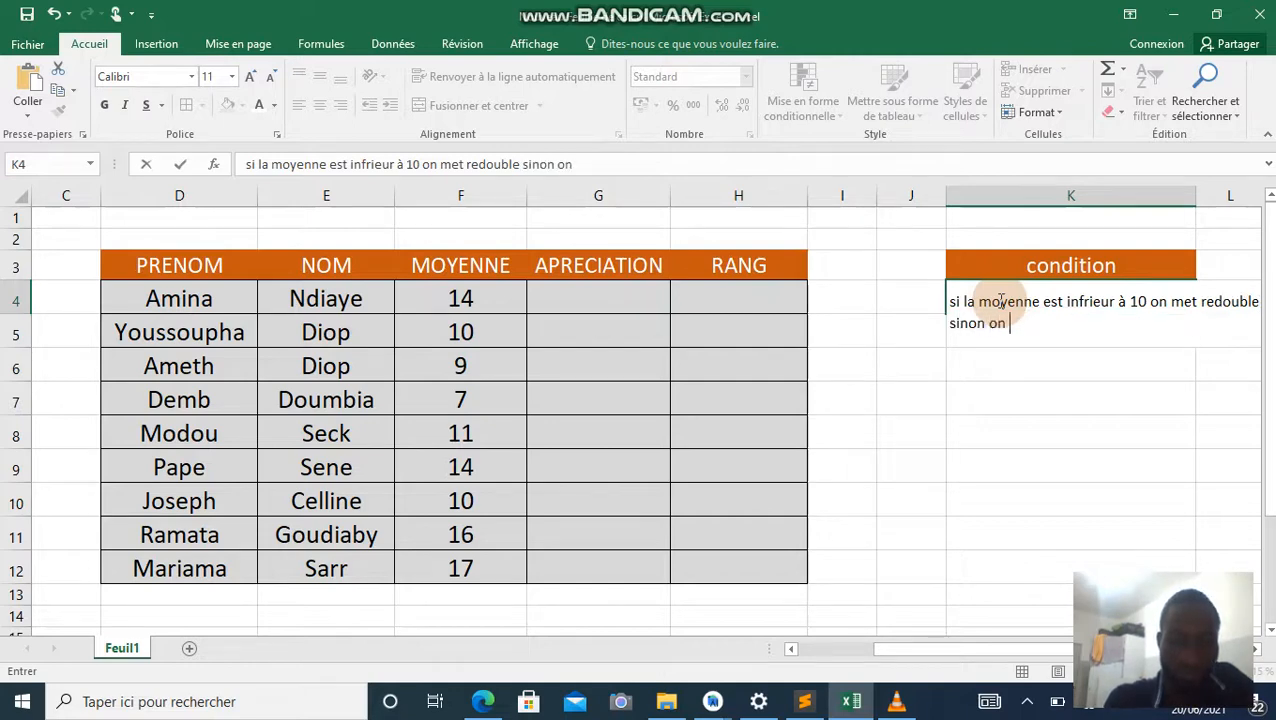
text(met )
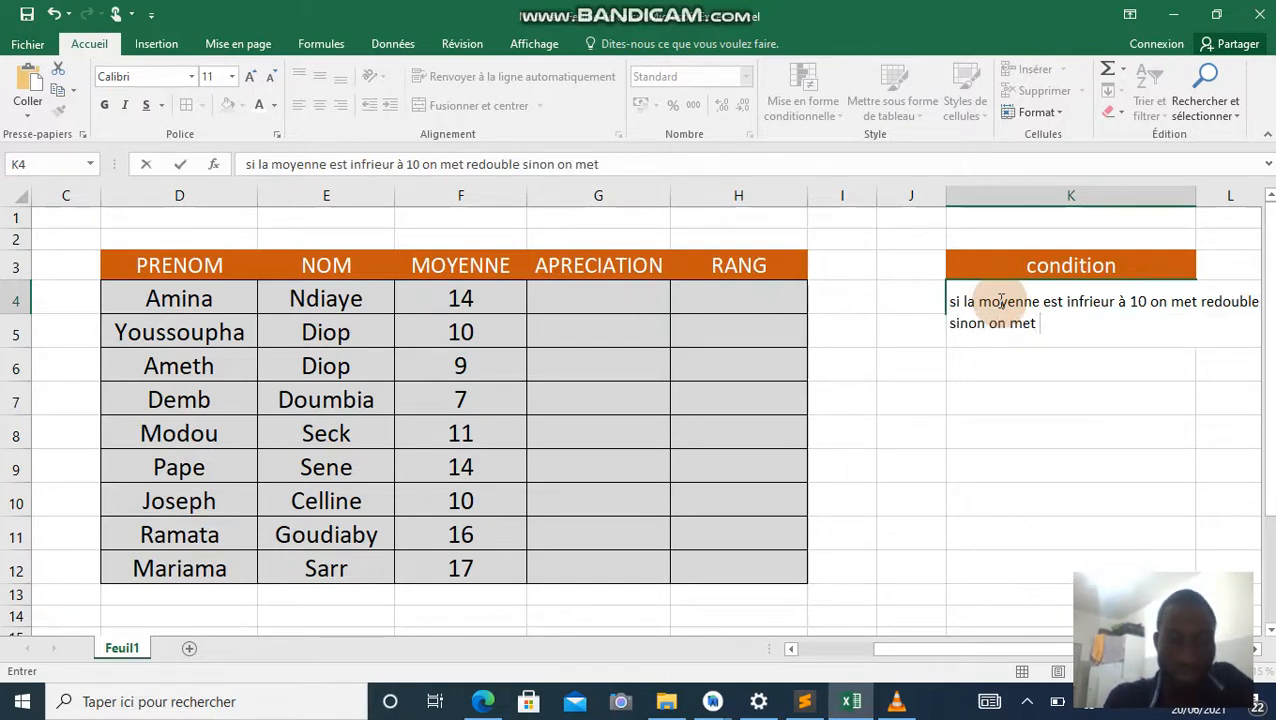
text(admi en)
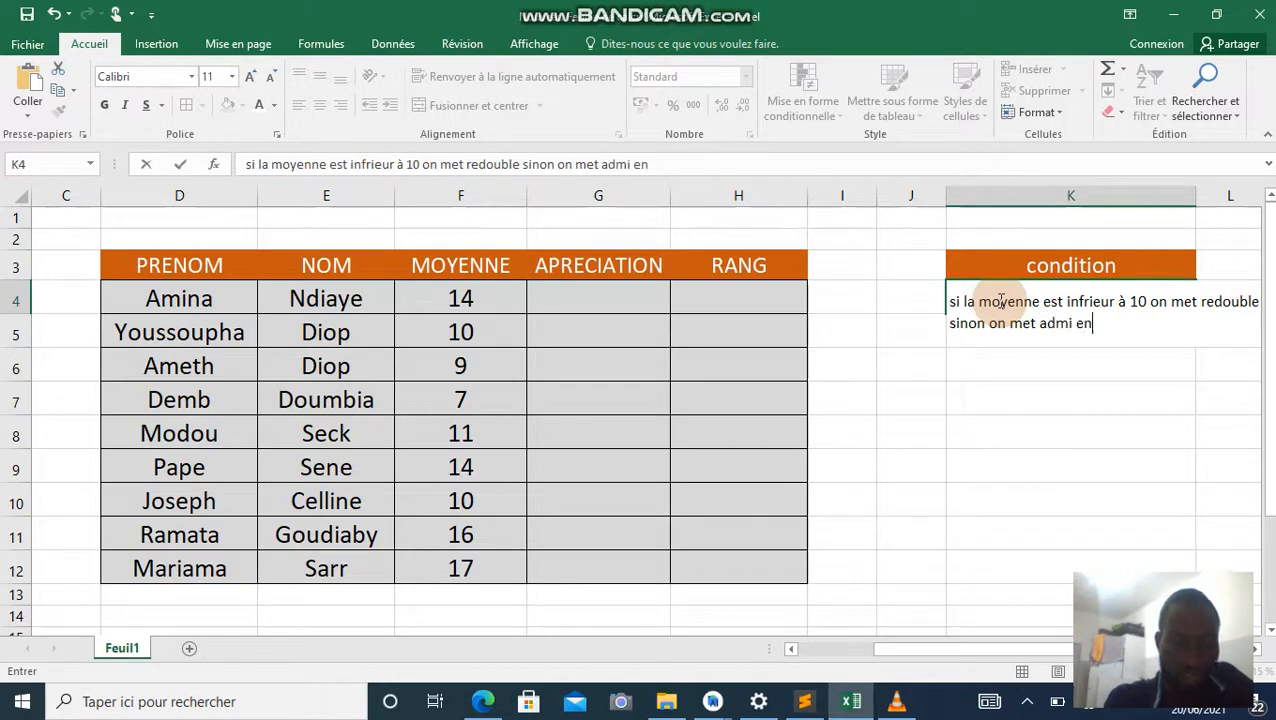
text( classe )
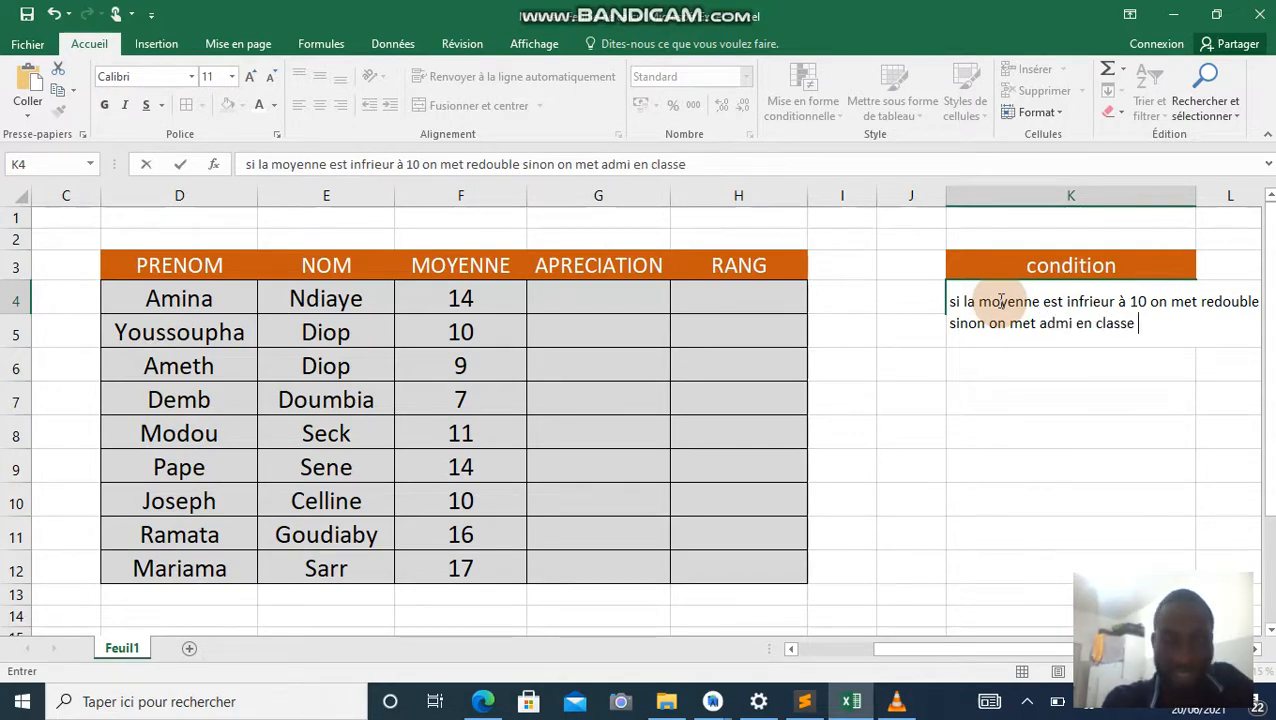
text(super)
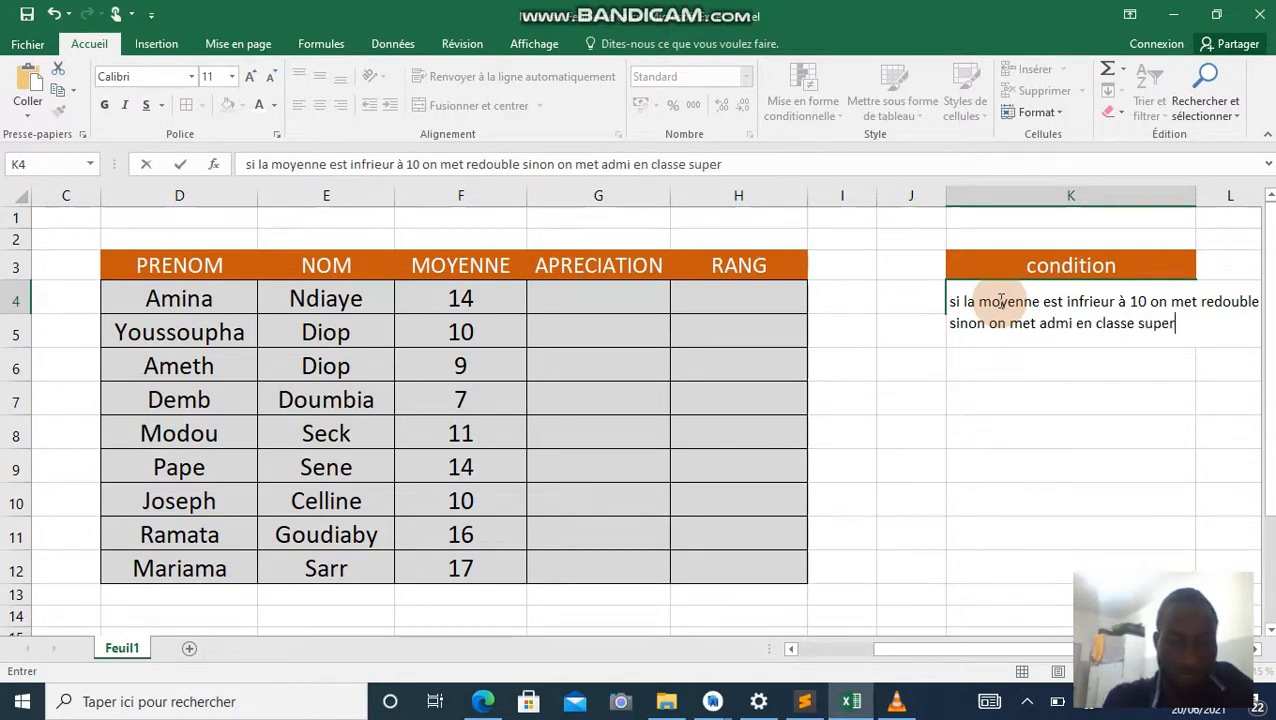
text(ieur)
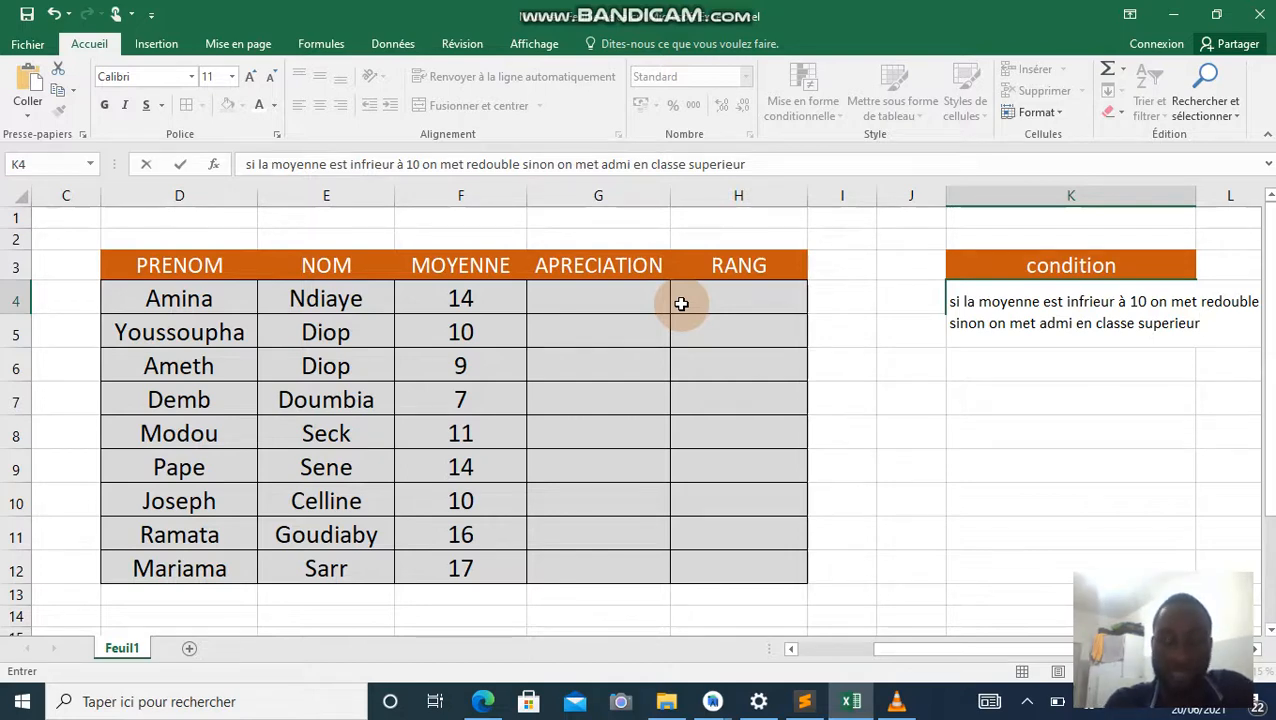
Begin a SI formula in G4, the first APRECIATION cell, with the logical test F4<10.
click(622, 305)
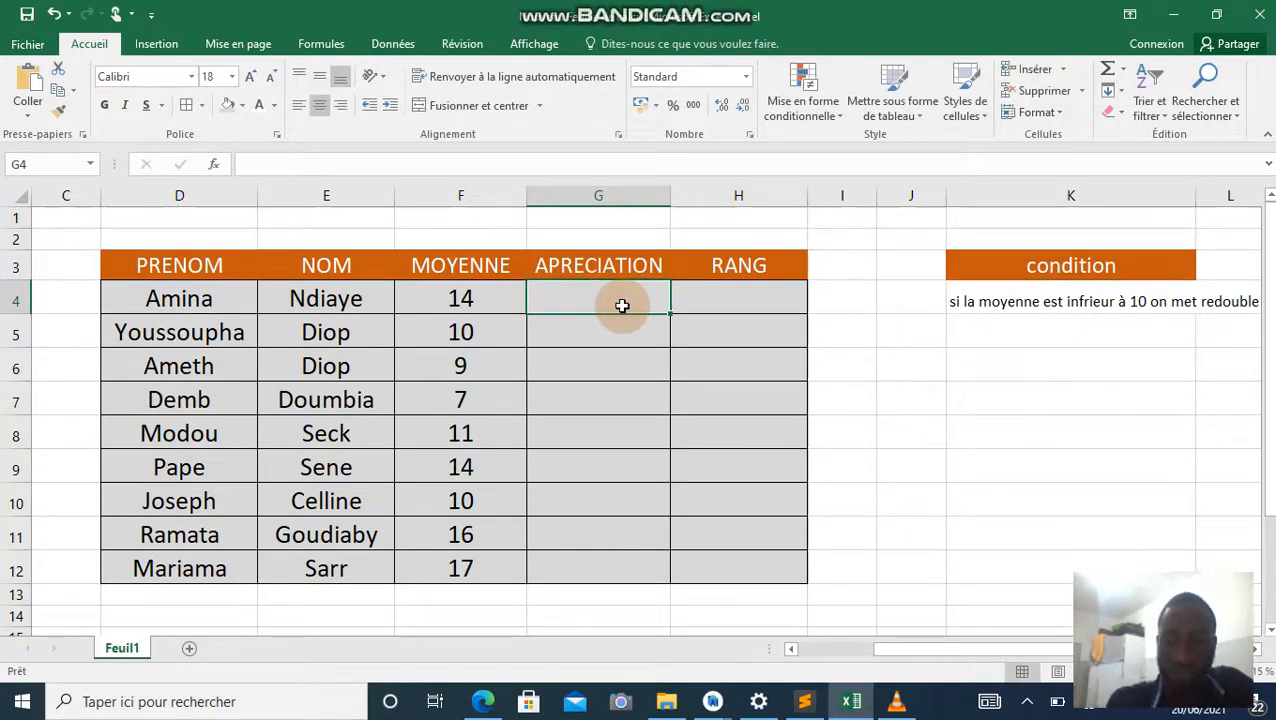
text(=si)
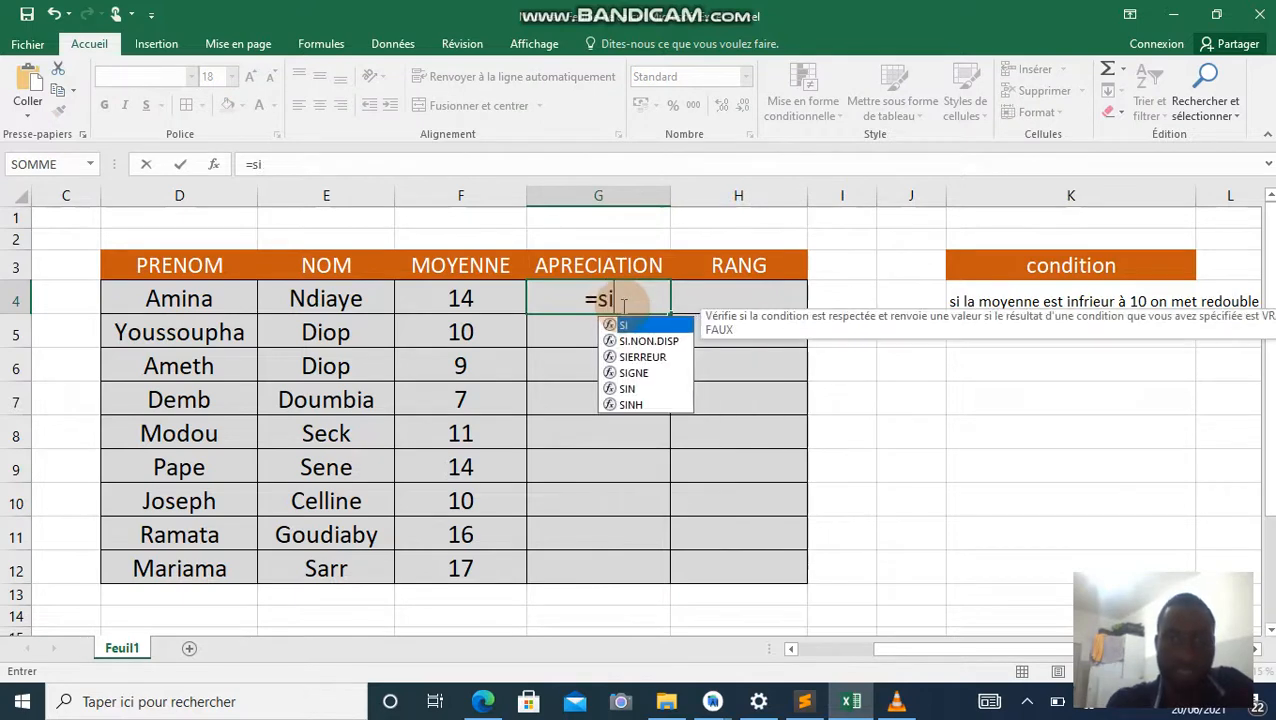
double_click(632, 327)
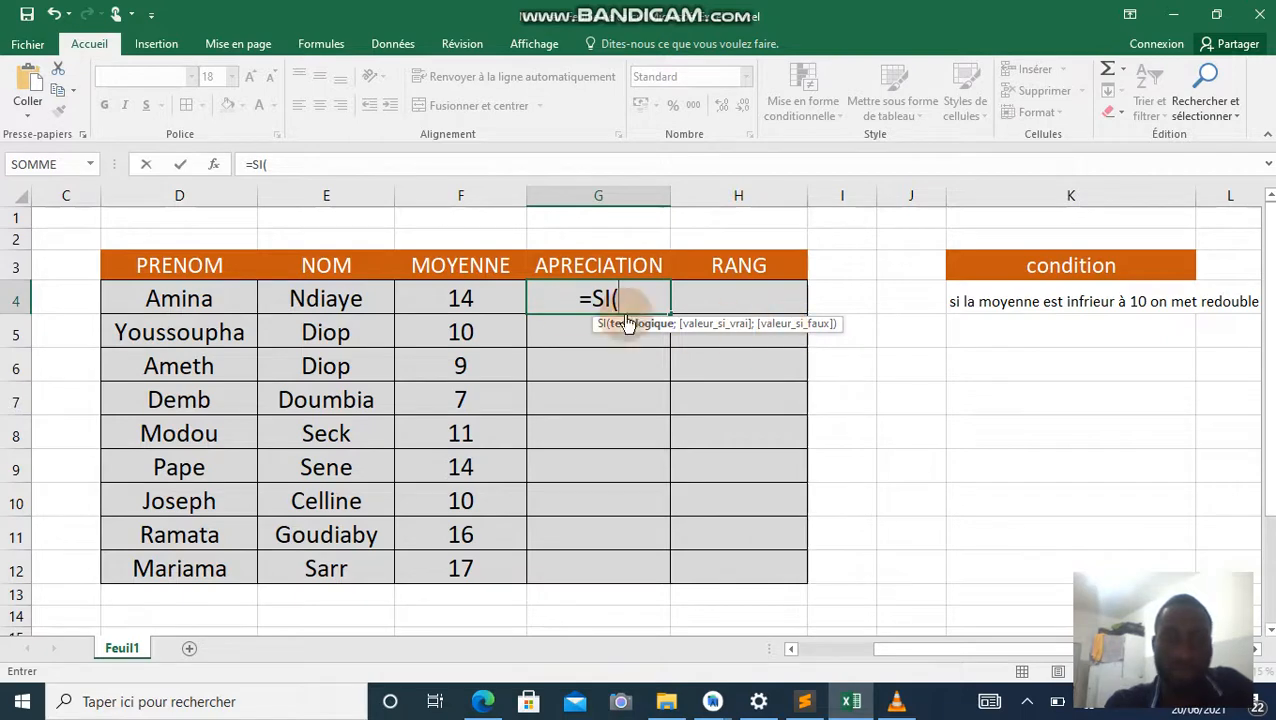
click(479, 303)
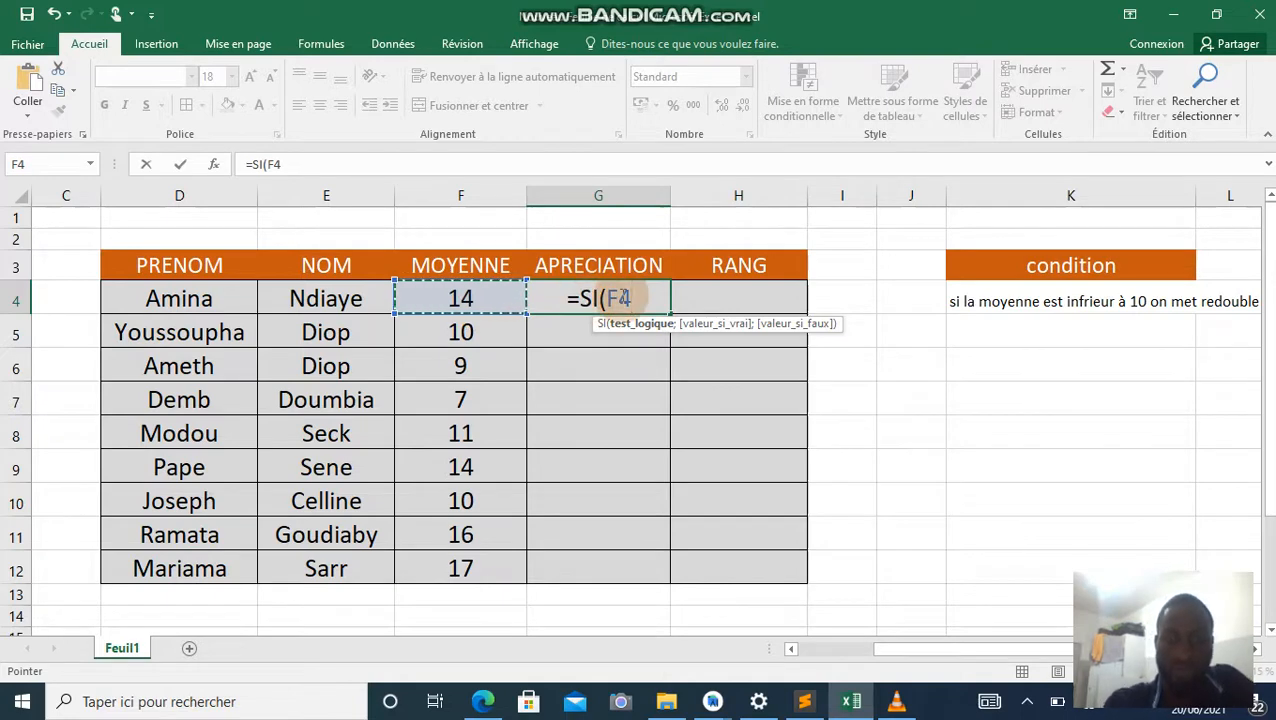
key(super+space)
key(super+space)
key(super+space)
key(super+space)
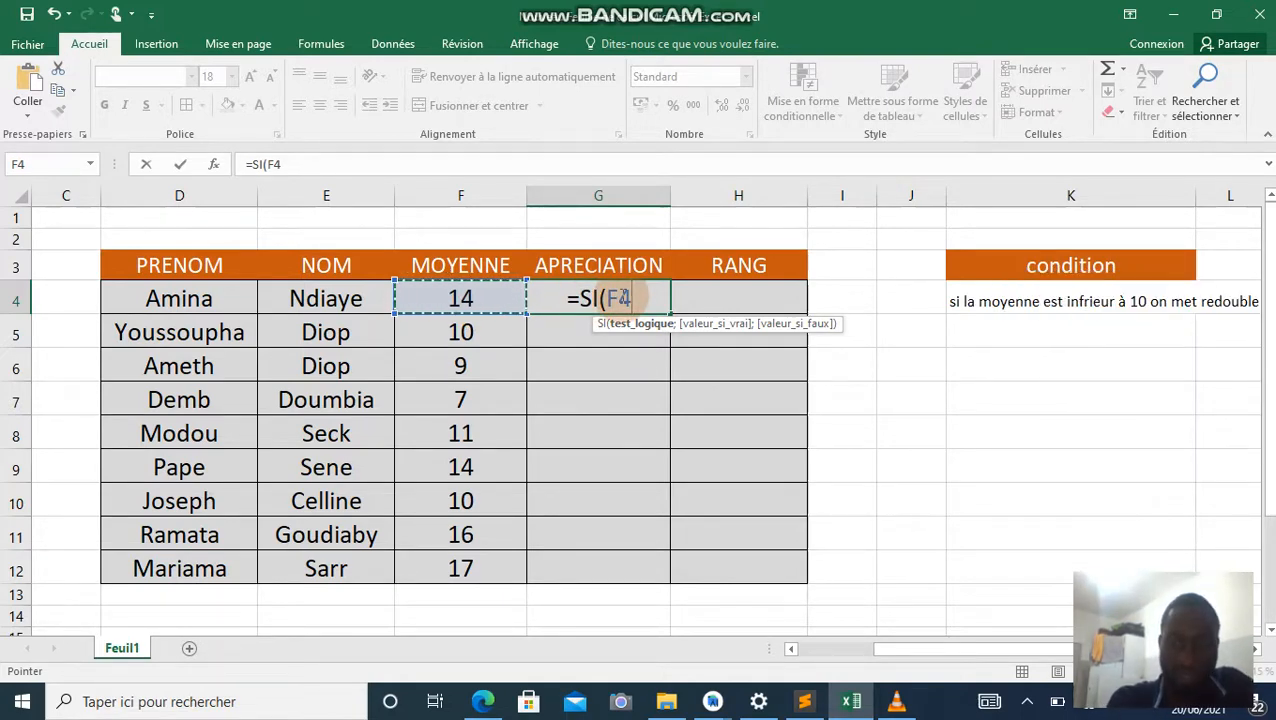
text(<)
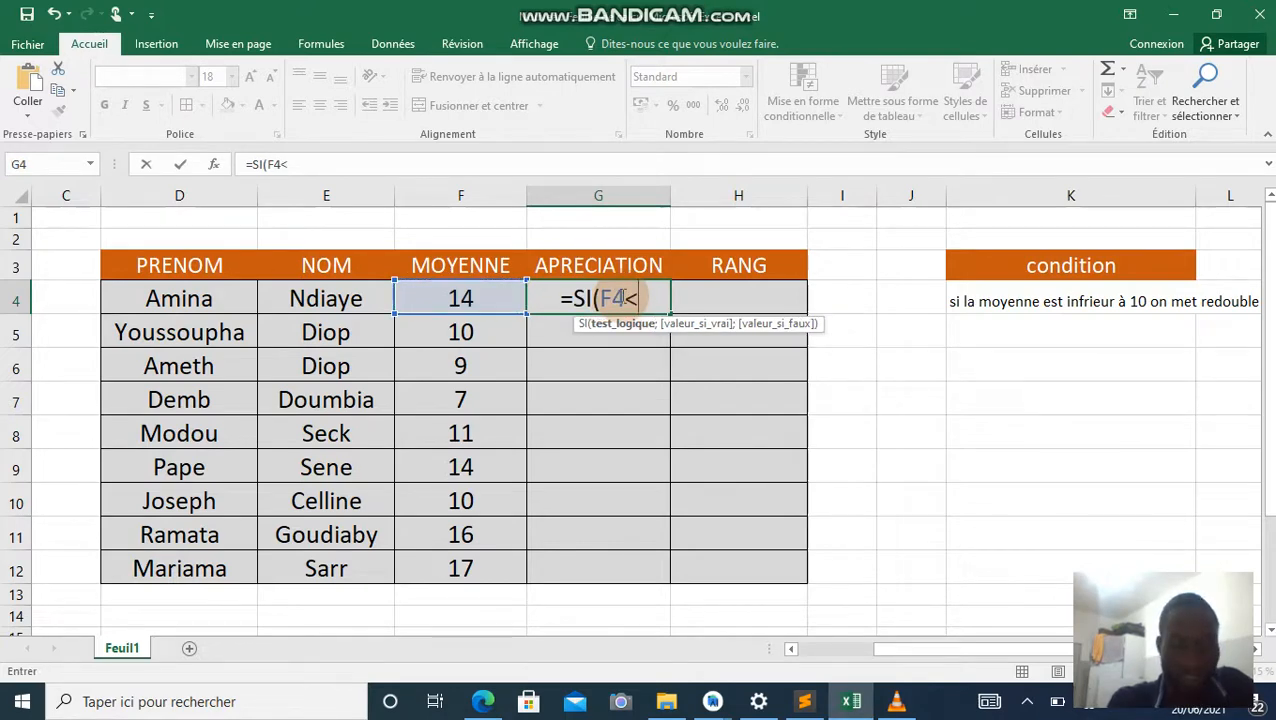
key(super+space)
key(super+space)
key(super+space)
key(super+space)
key(super+space)
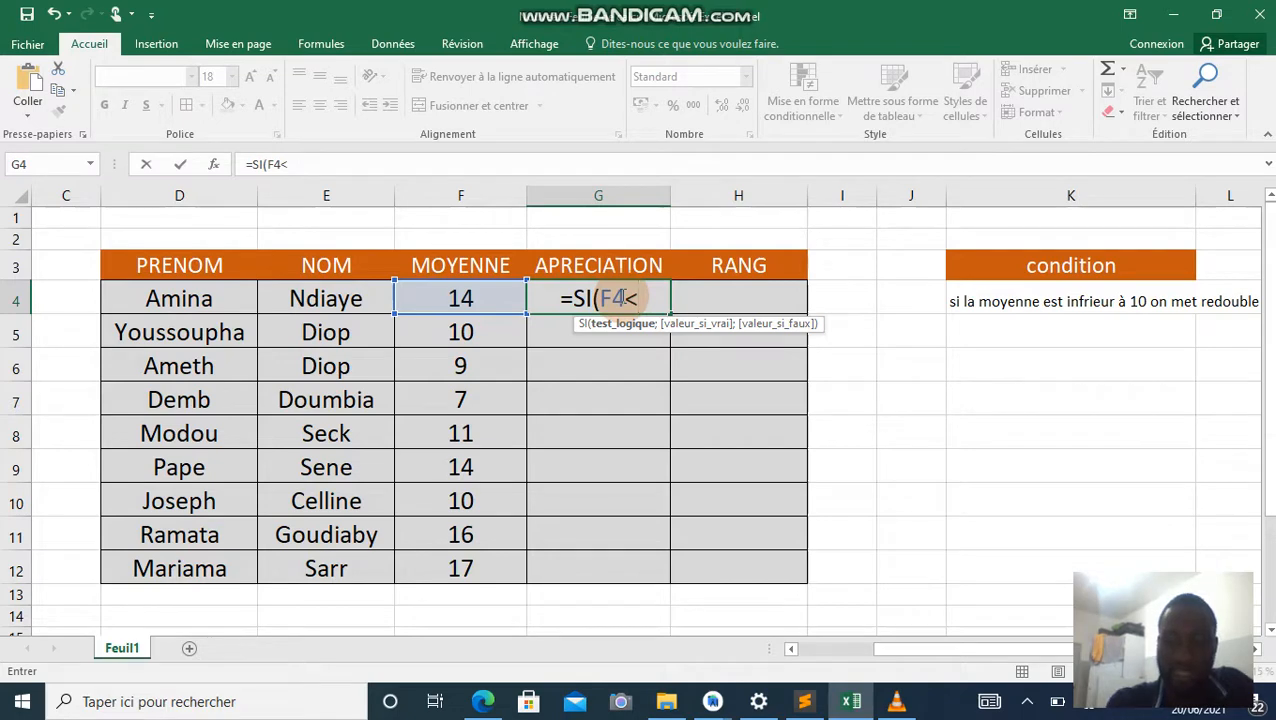
text(10)
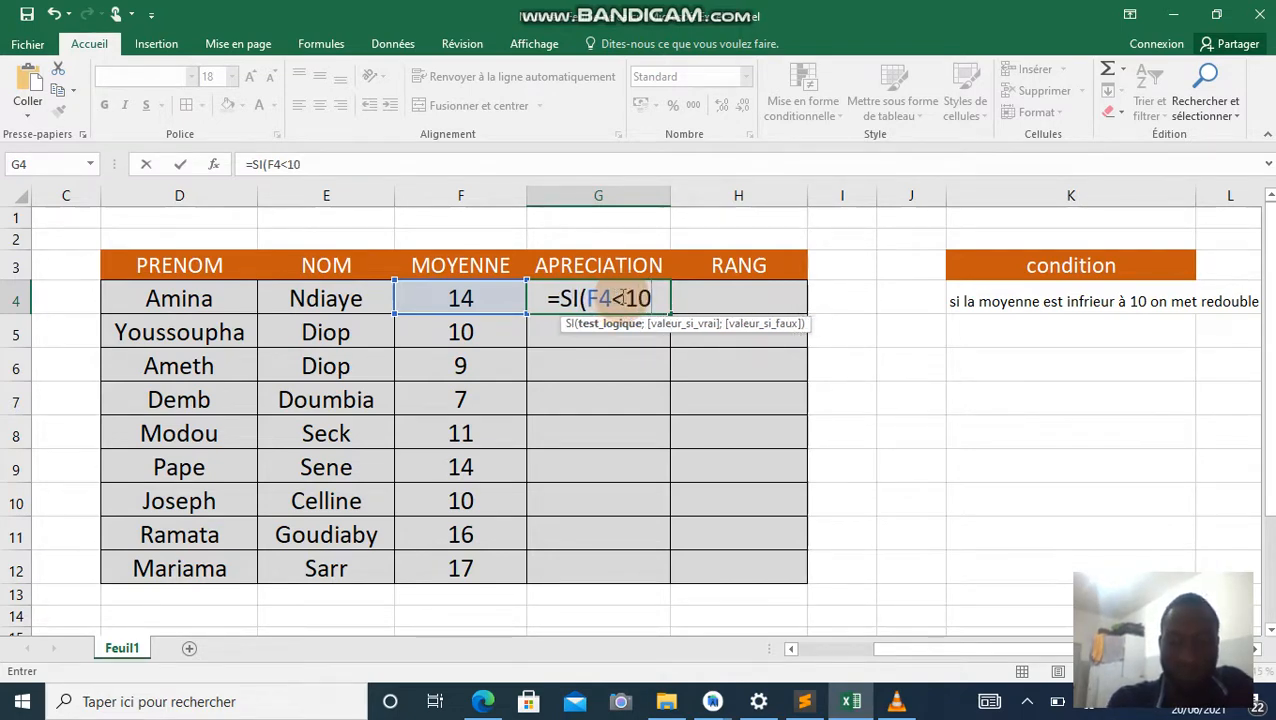
Add "REDOUBLE" as the value-if-true argument of the SI formula in G4.
text(;)
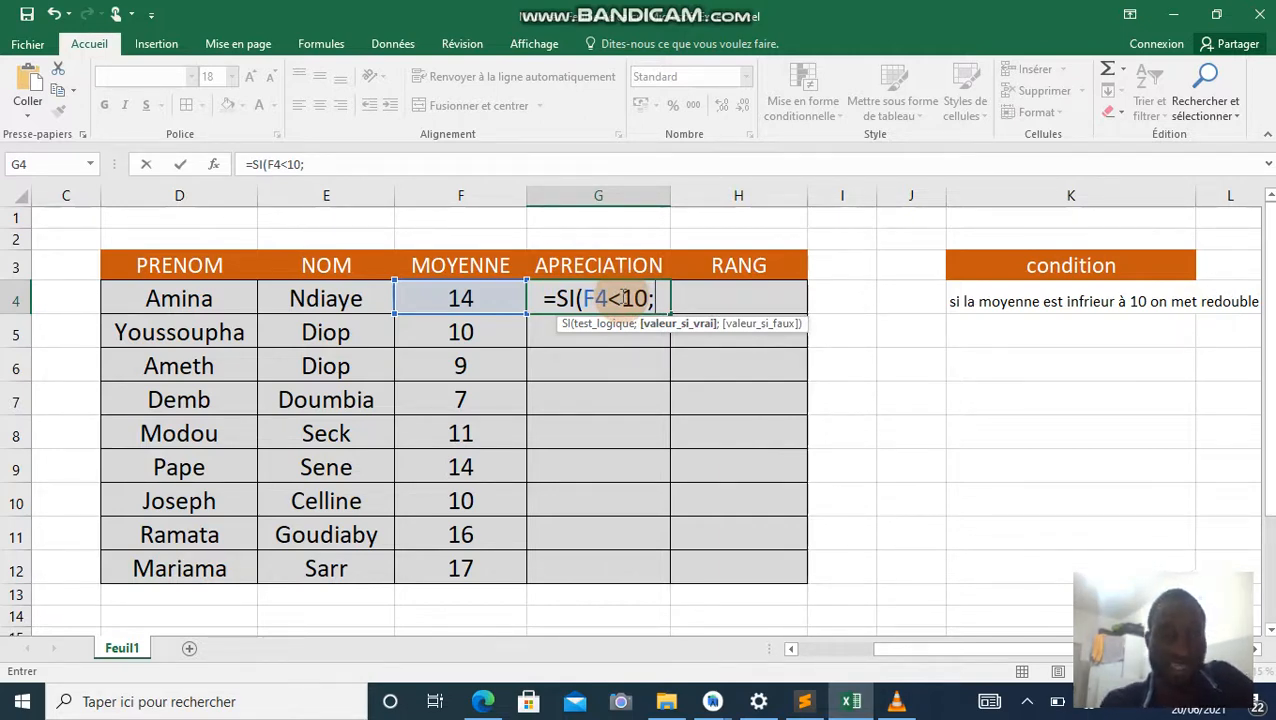
text(")
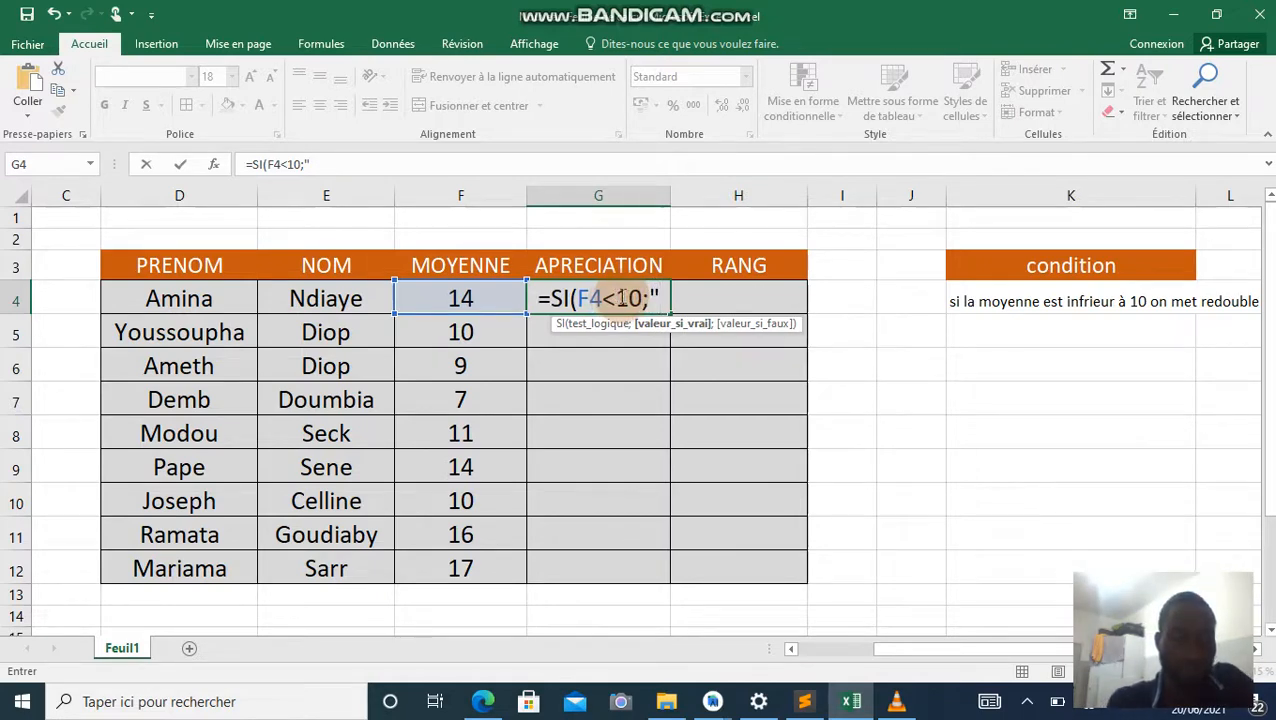
text(REDOUB)
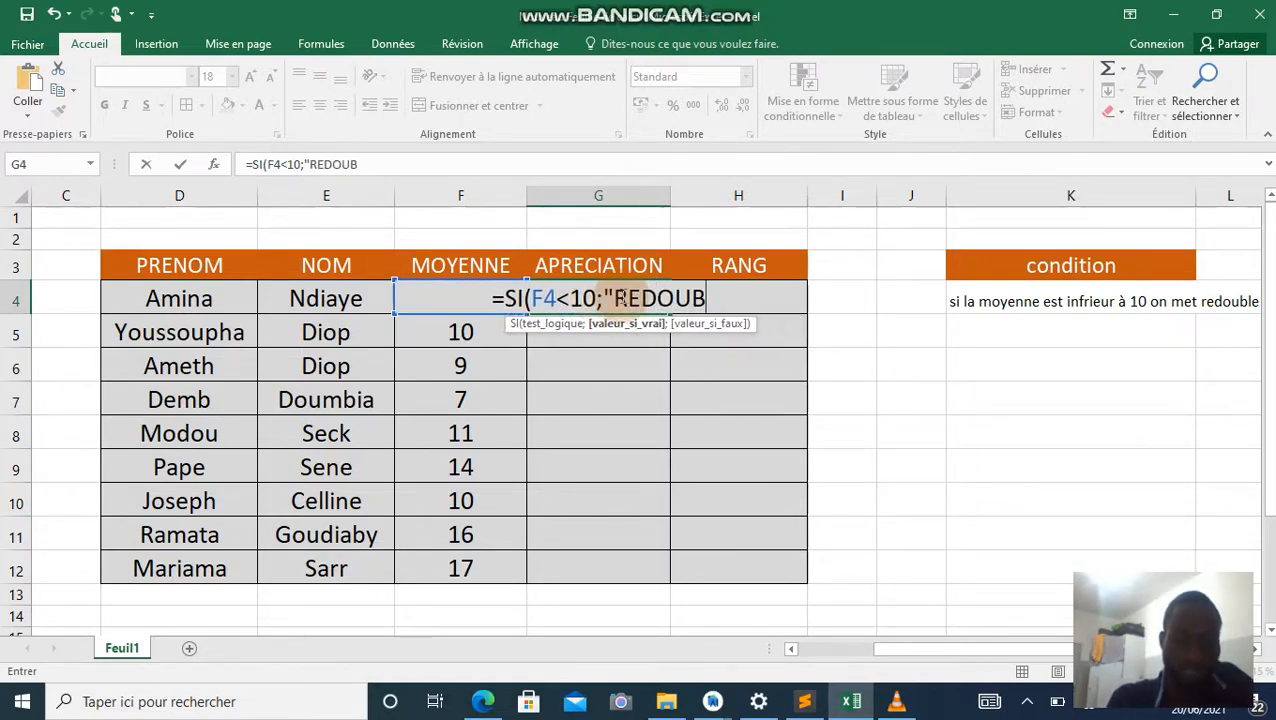
text(LE")
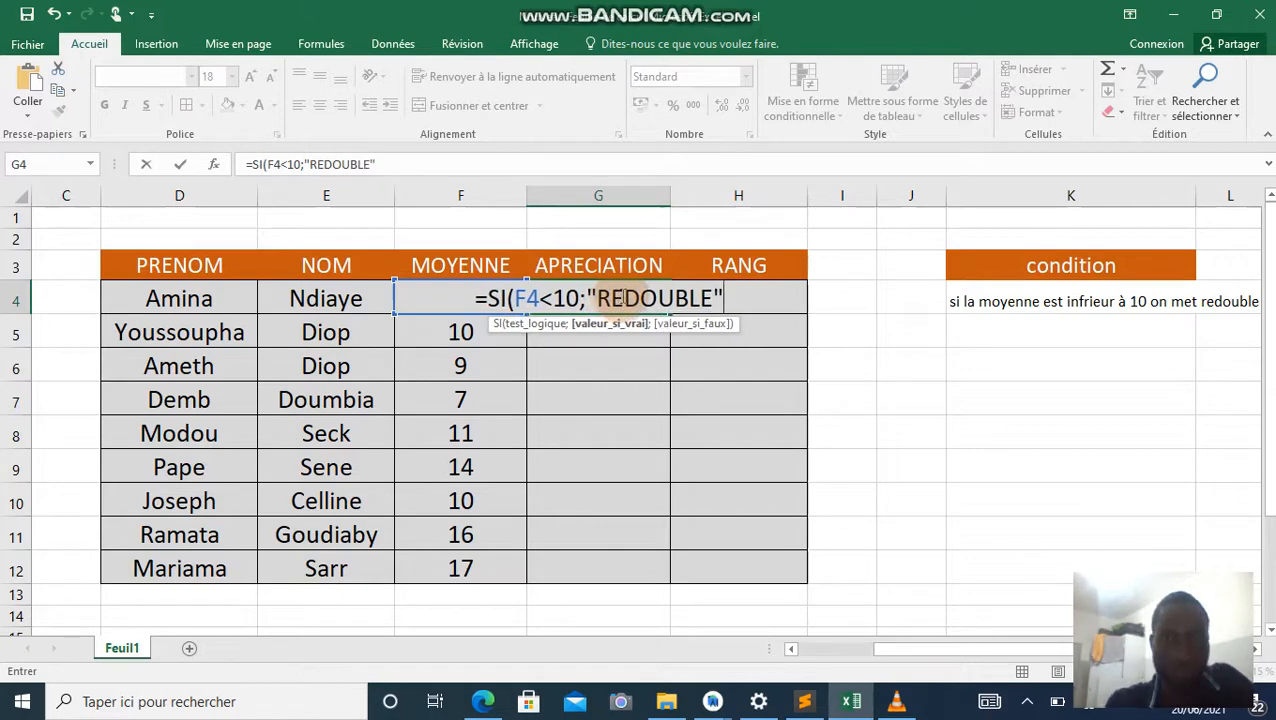
Add "ADMI EN CLASSE SUPERIEUR as the value-if-false argument in G4 and try to validate the formula without its closing quote and parenthesis.
text(;)
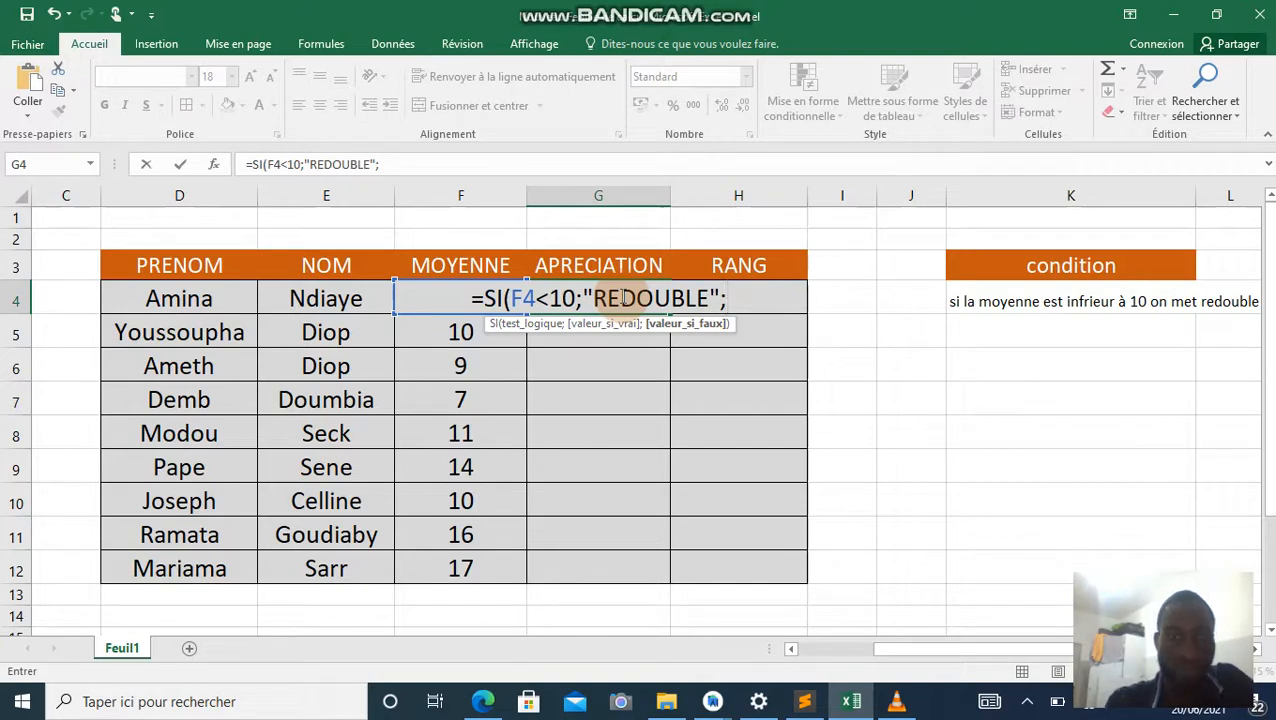
text(")
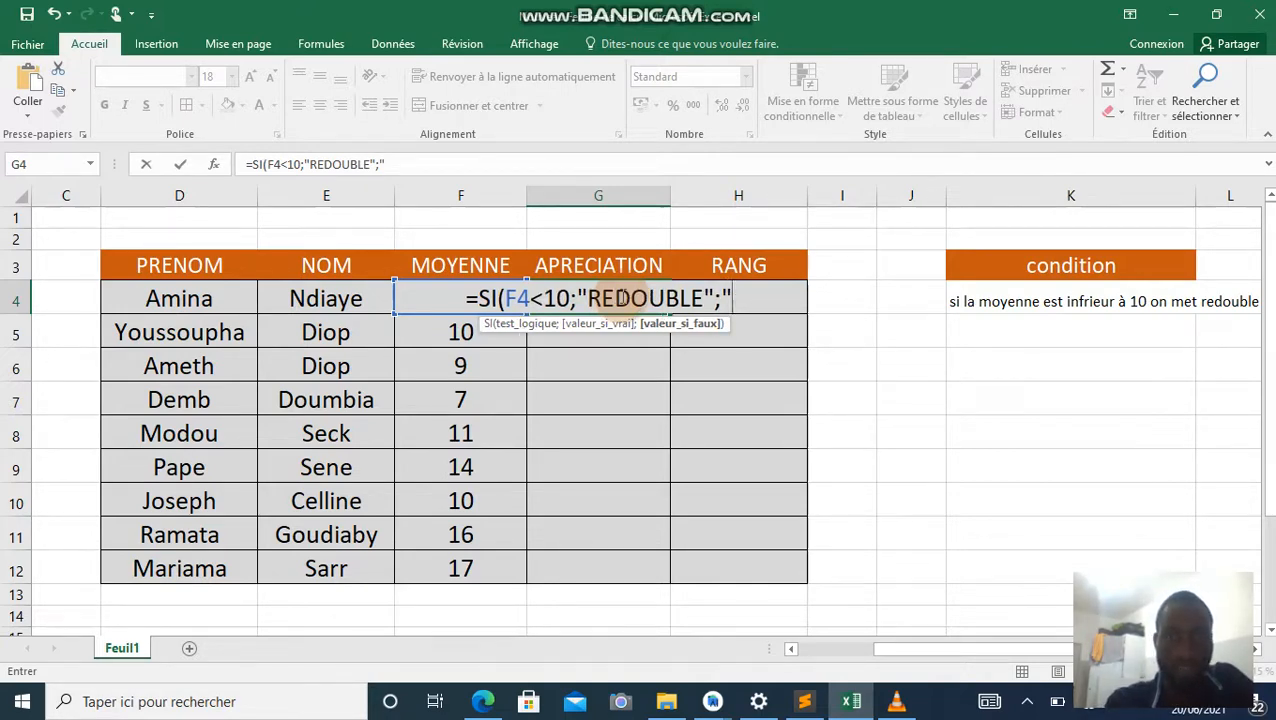
text(ADL)
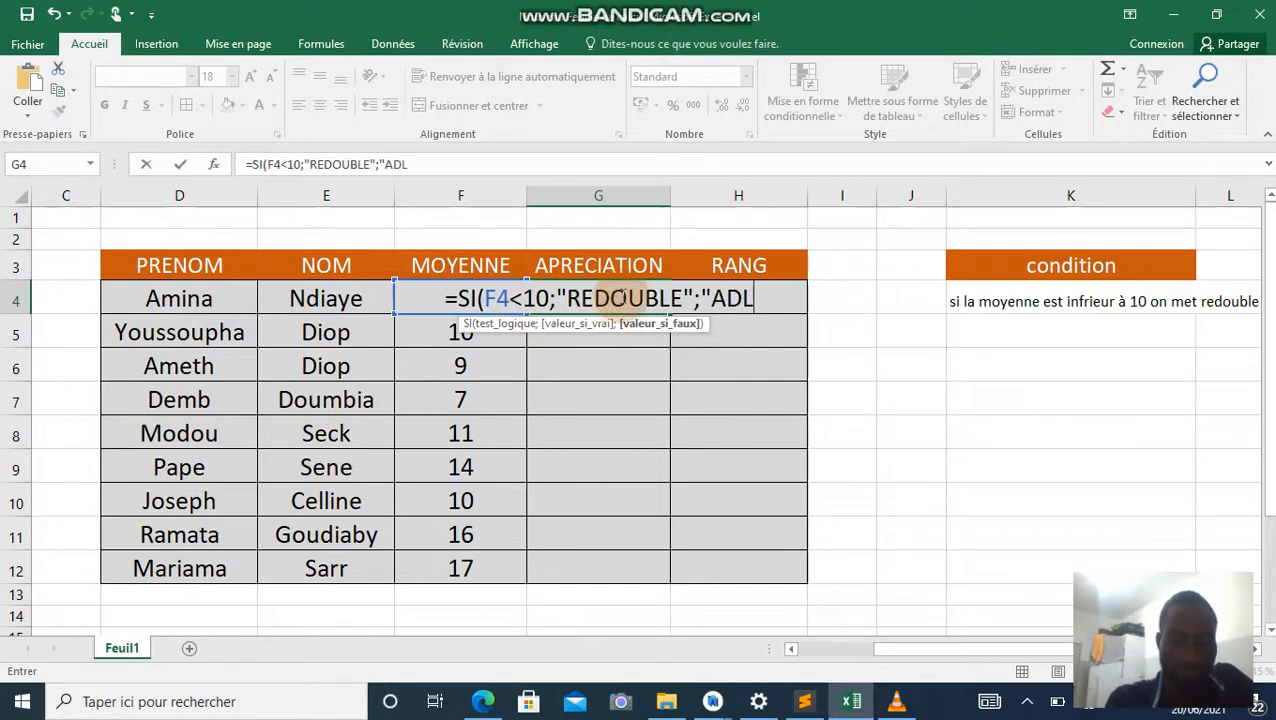
key(BackSpace)
text(M)
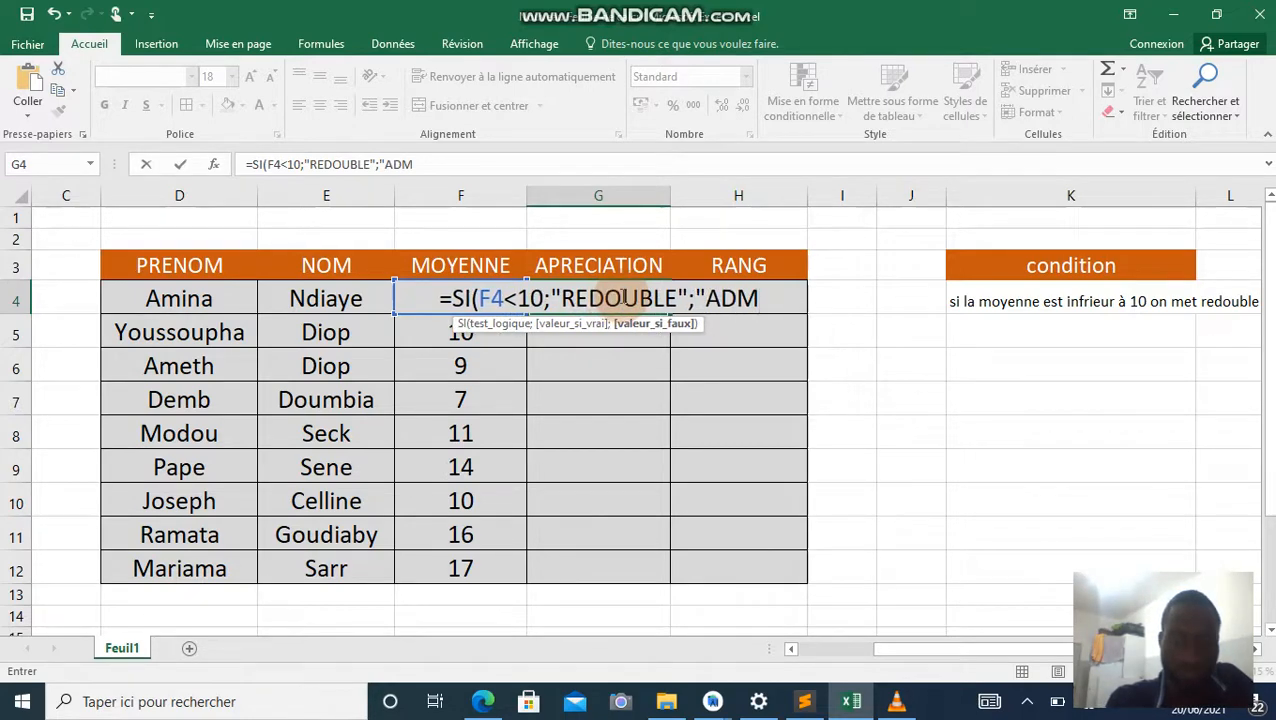
text(I EN)
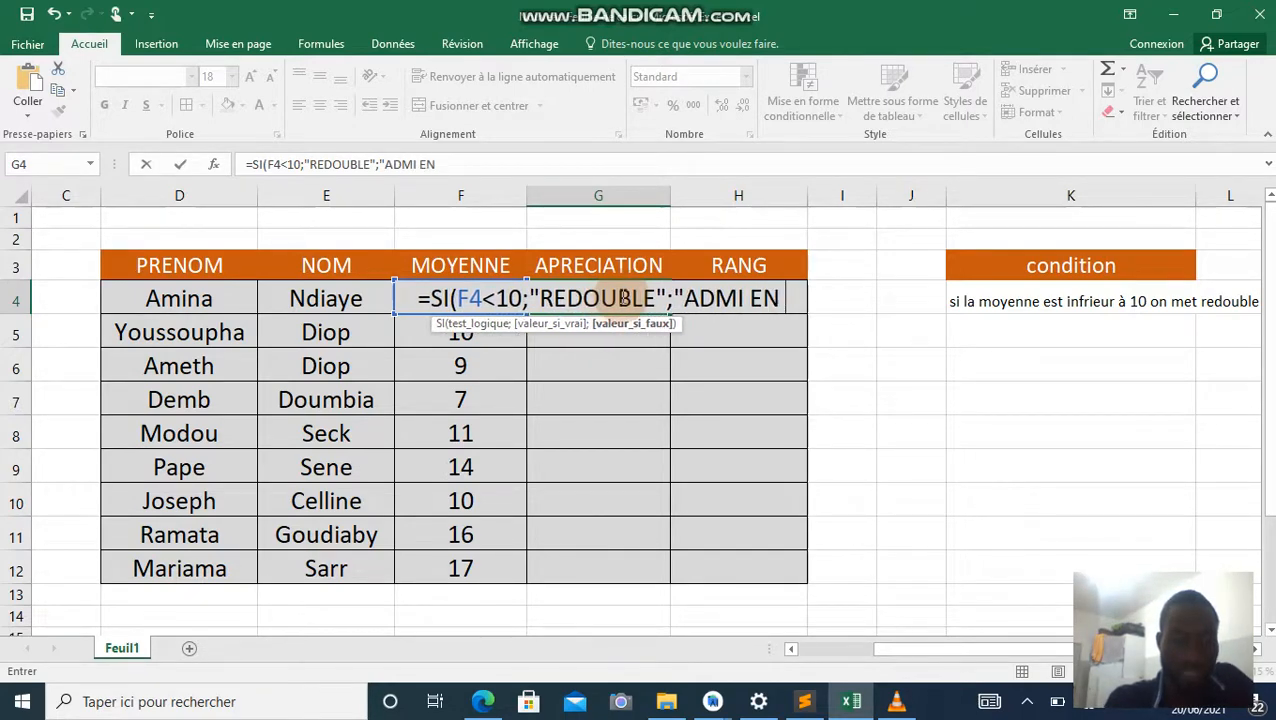
text( CLA)
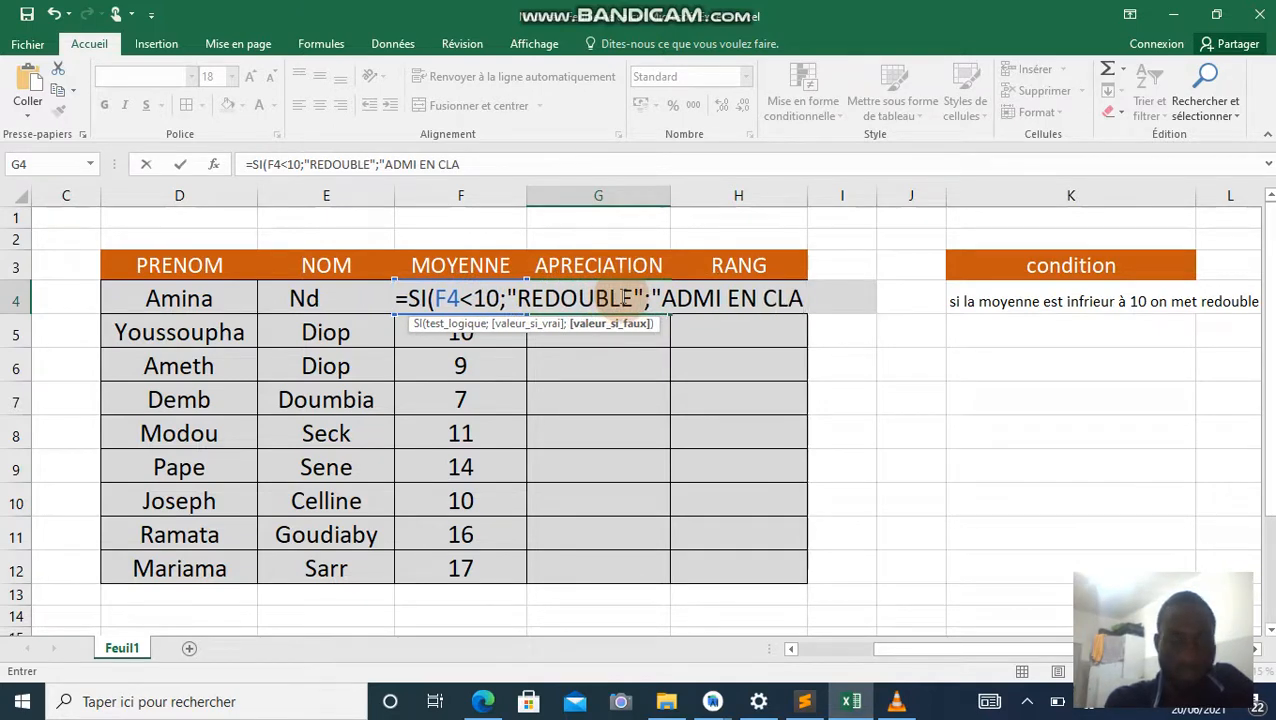
text(SSE SUP)
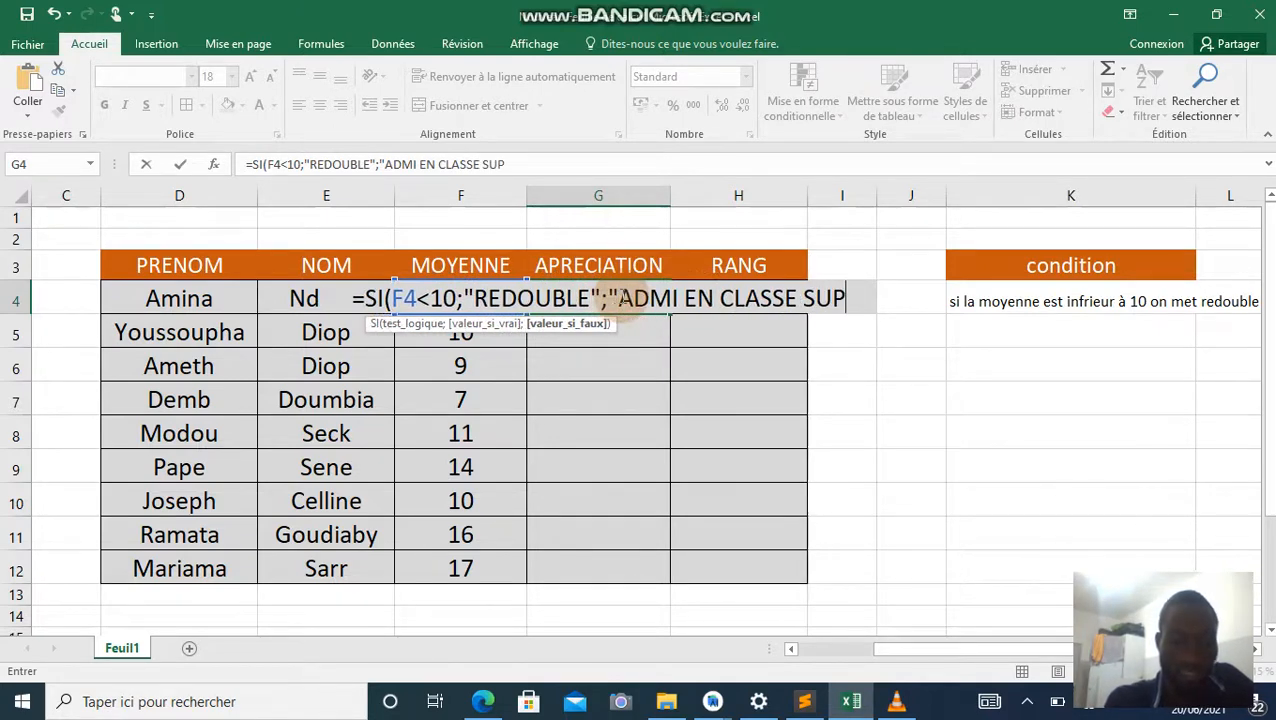
text(ERIEUR)
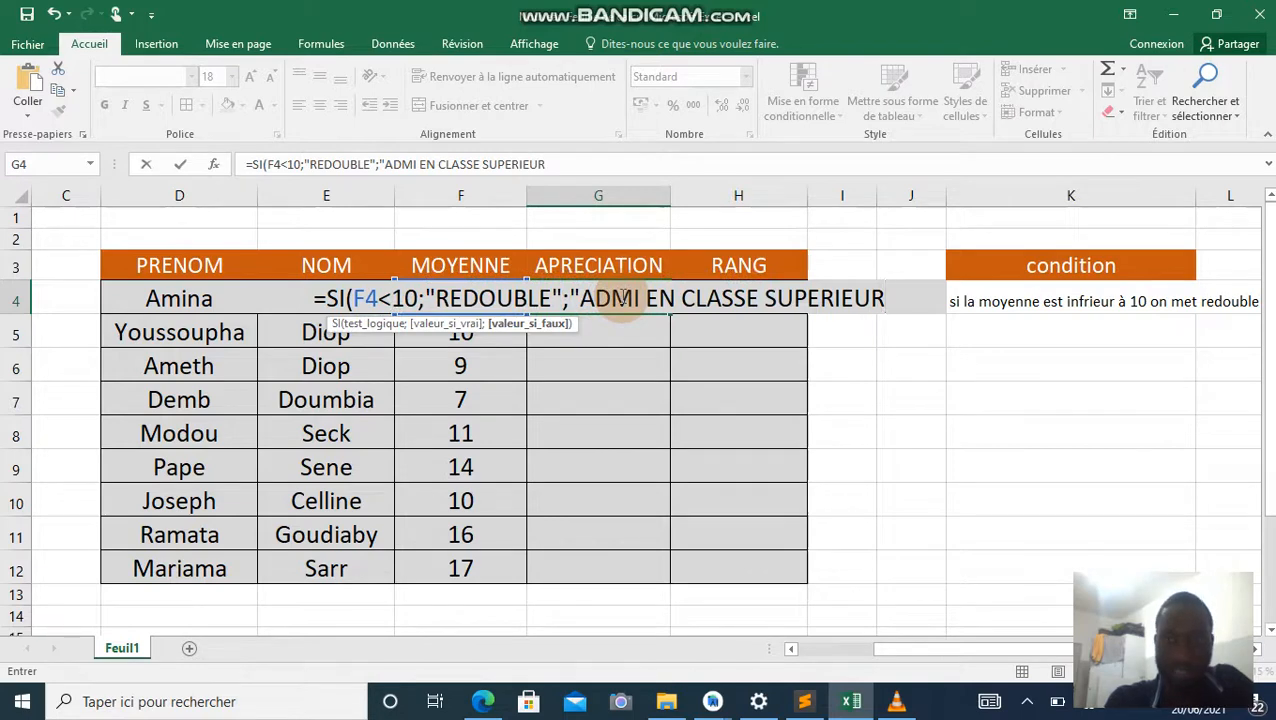
key(Return)
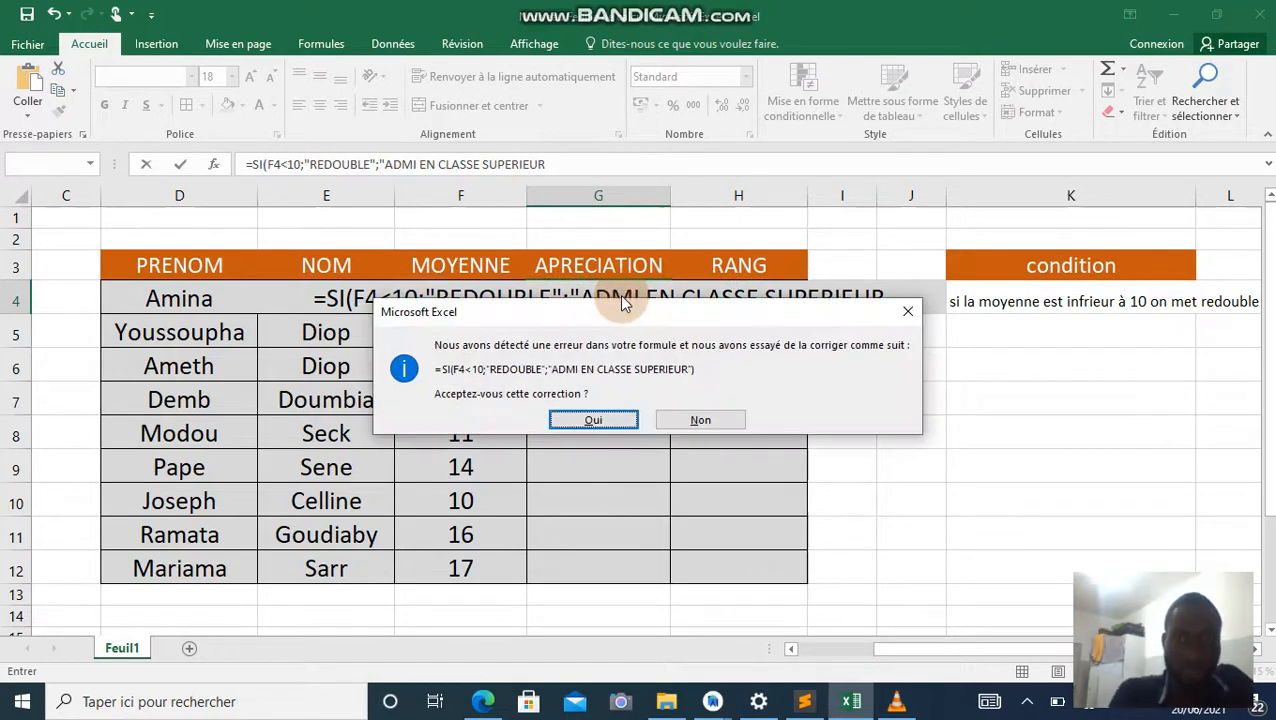
Reject the proposed correction, shorten the value-if-false text to "ADMI EN CLASSE ", close the SI formula in G4 and validate it.
click(908, 313)
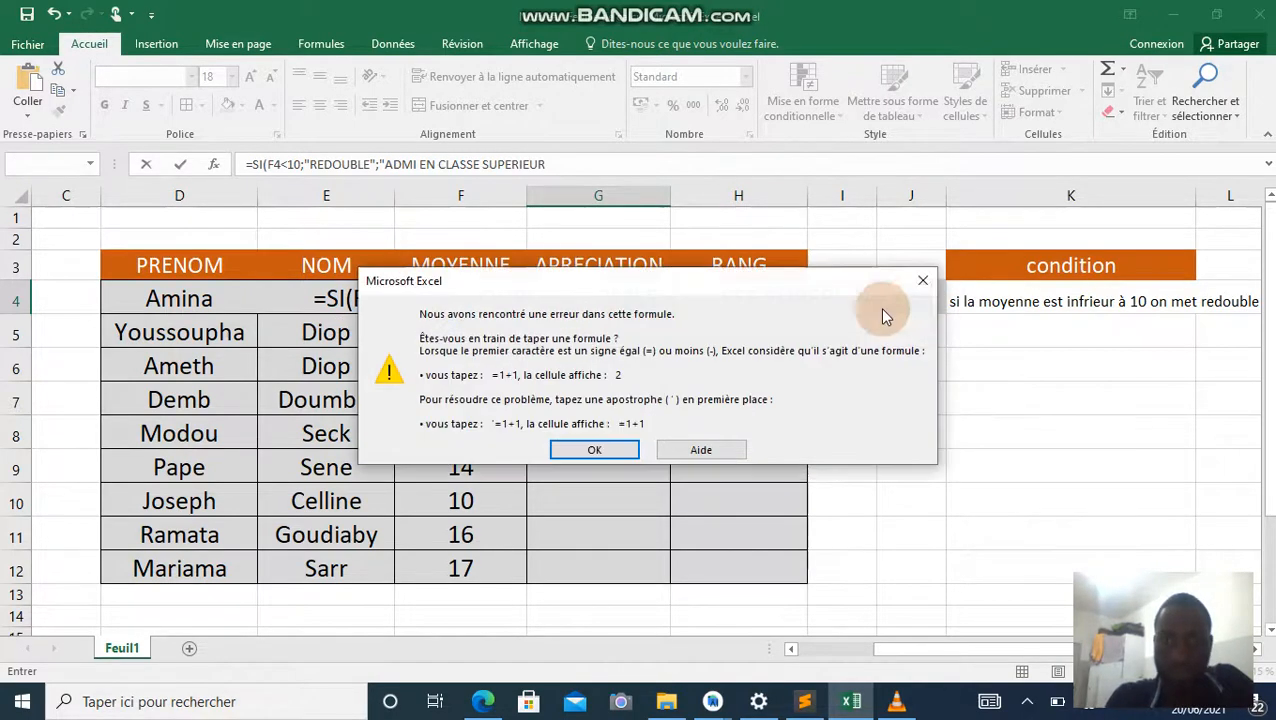
click(924, 286)
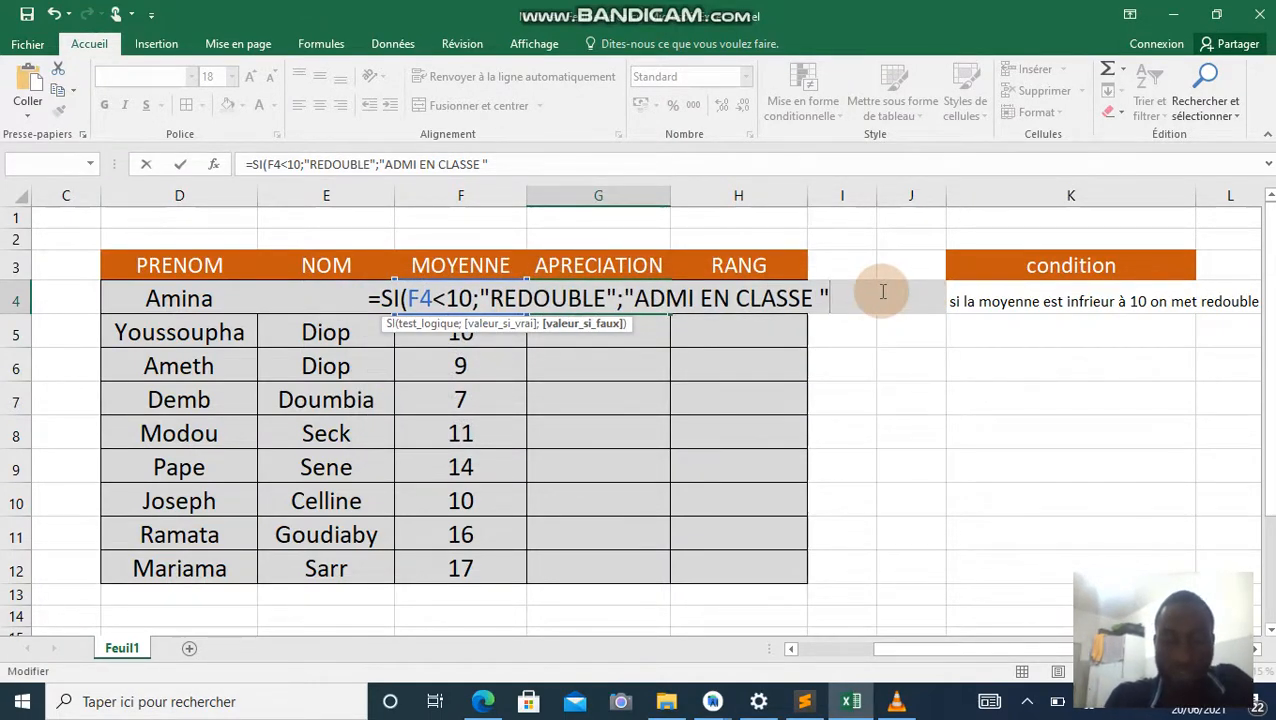
text())
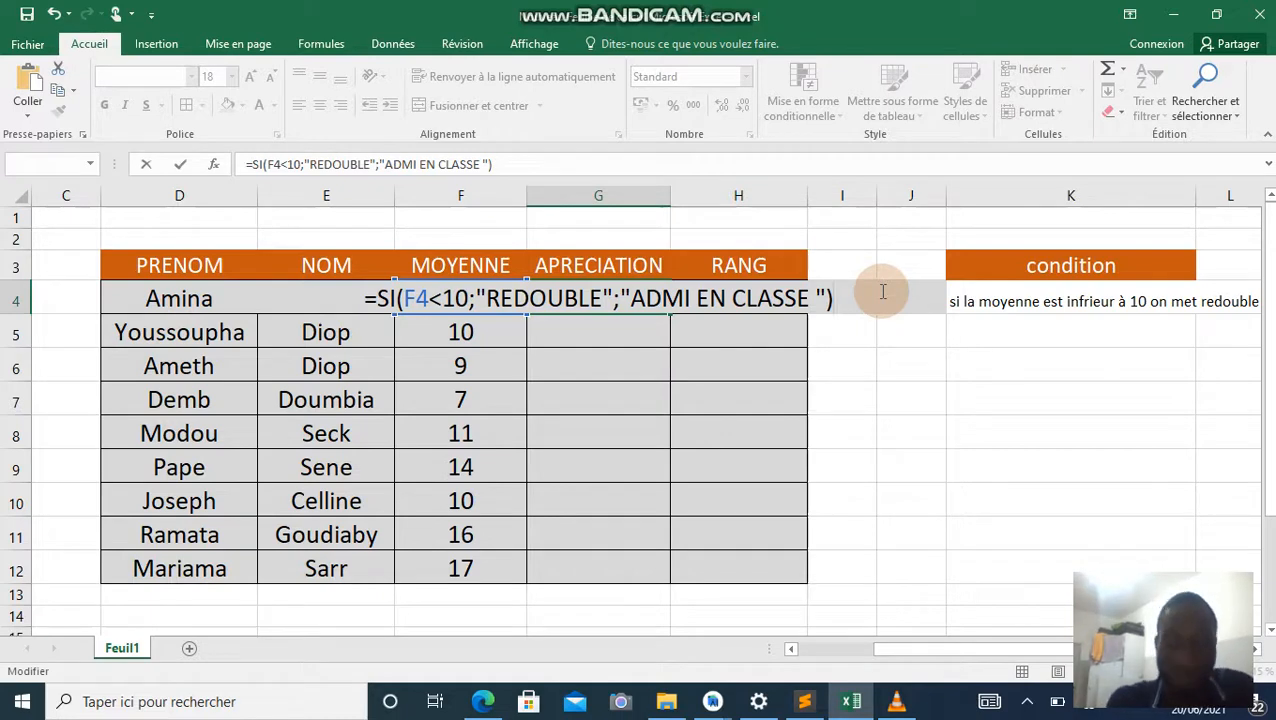
key(Return)
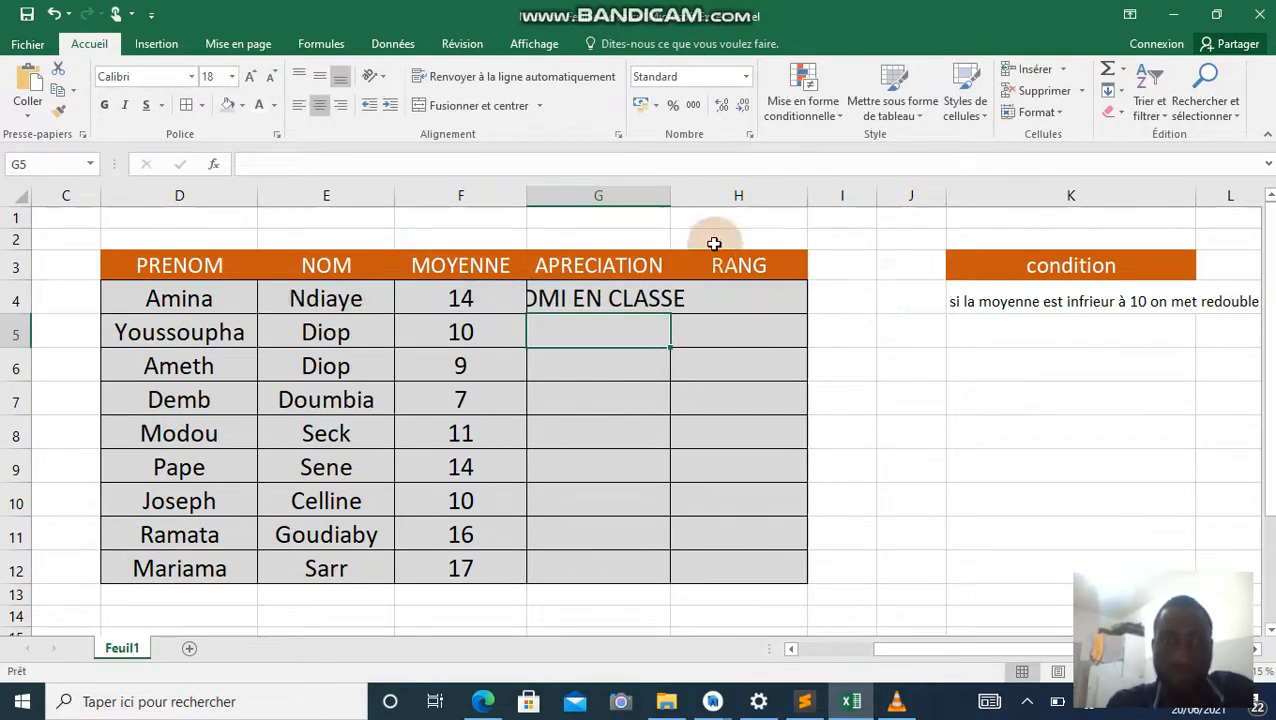
Widen column G to fit the APRECIATION text and copy the G4 formula down through G12.
drag(671, 189, 738, 199)
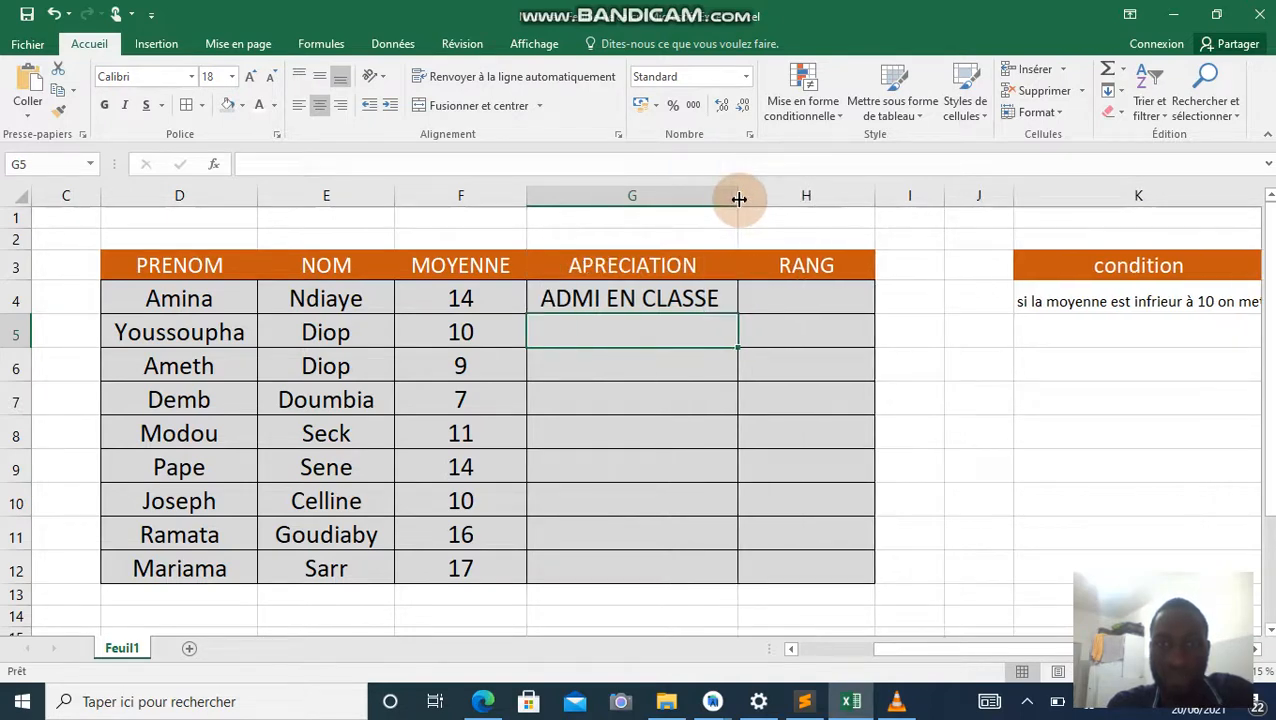
click(726, 292)
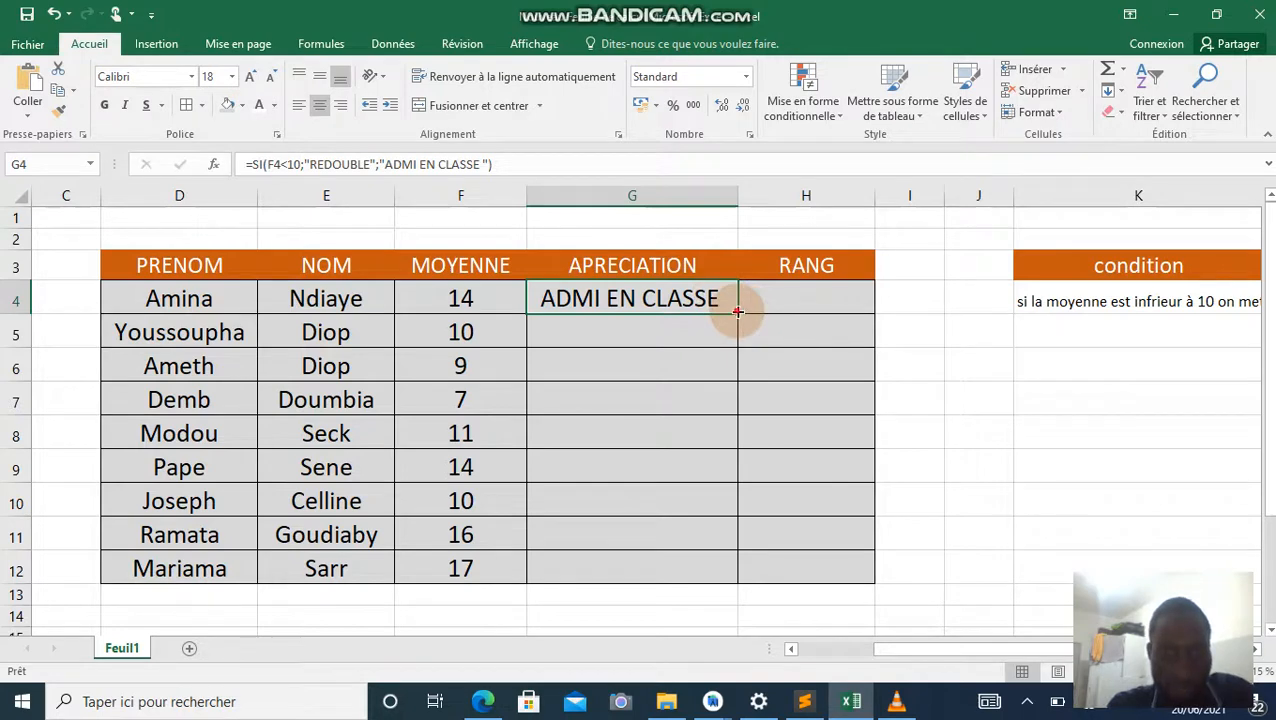
drag(737, 312, 719, 571)
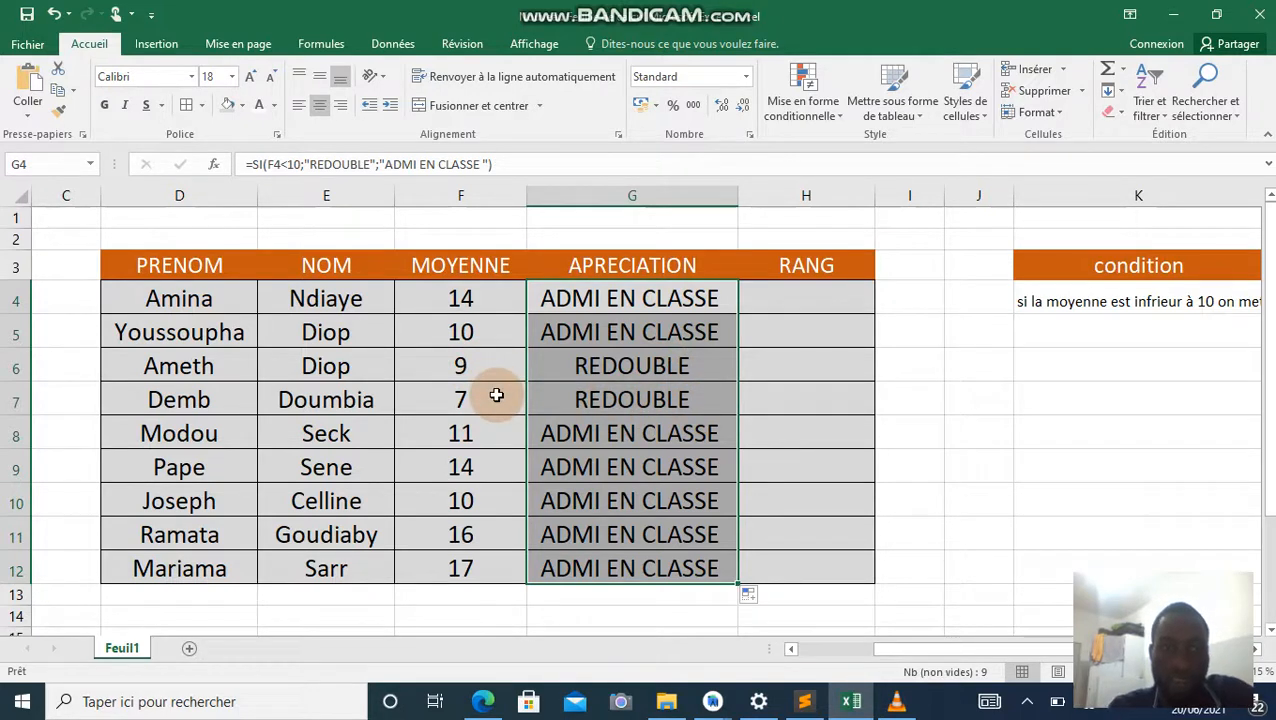
Begin a RANG formula in H4, the first RANG cell, with F4 as the number to rank.
click(777, 300)
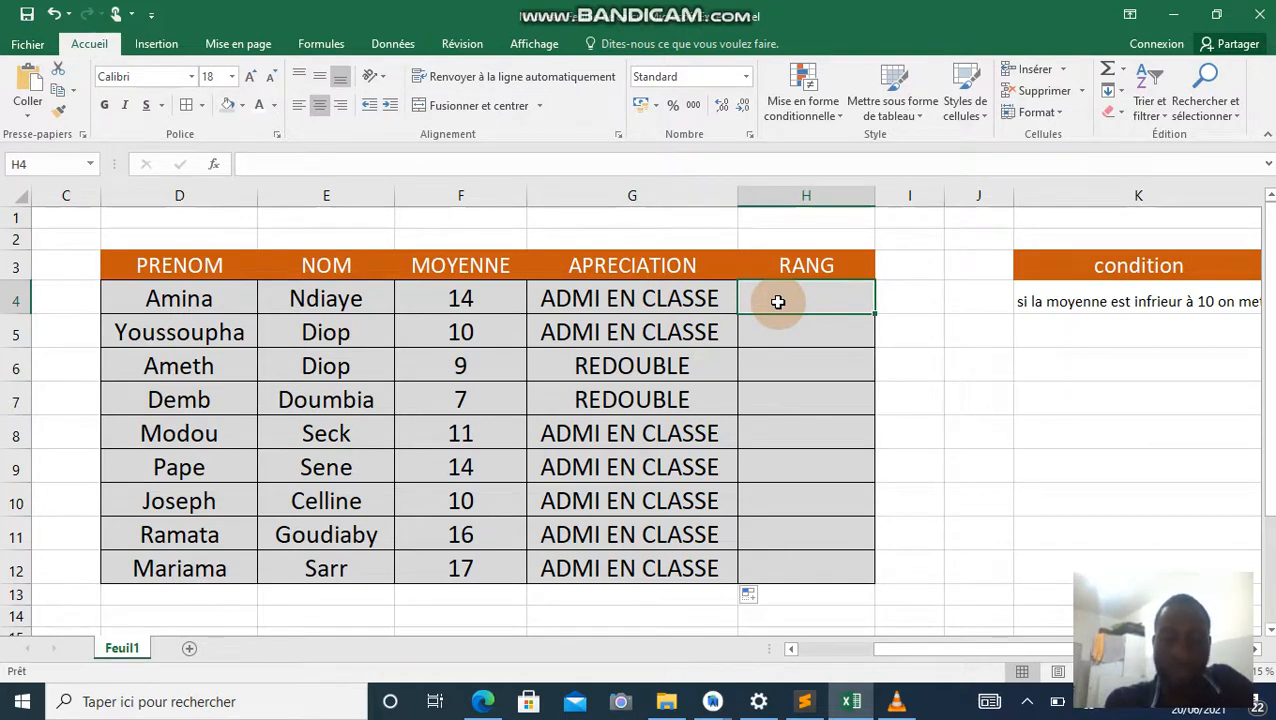
text(=ra)
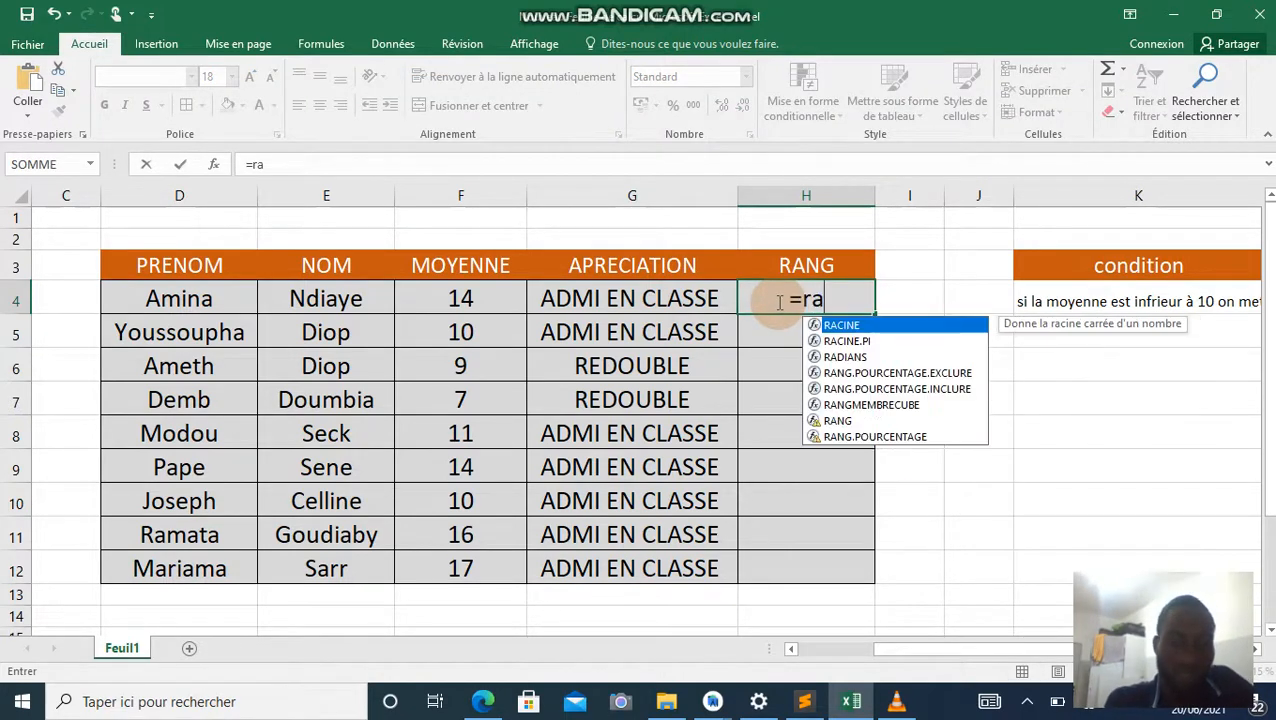
text(n)
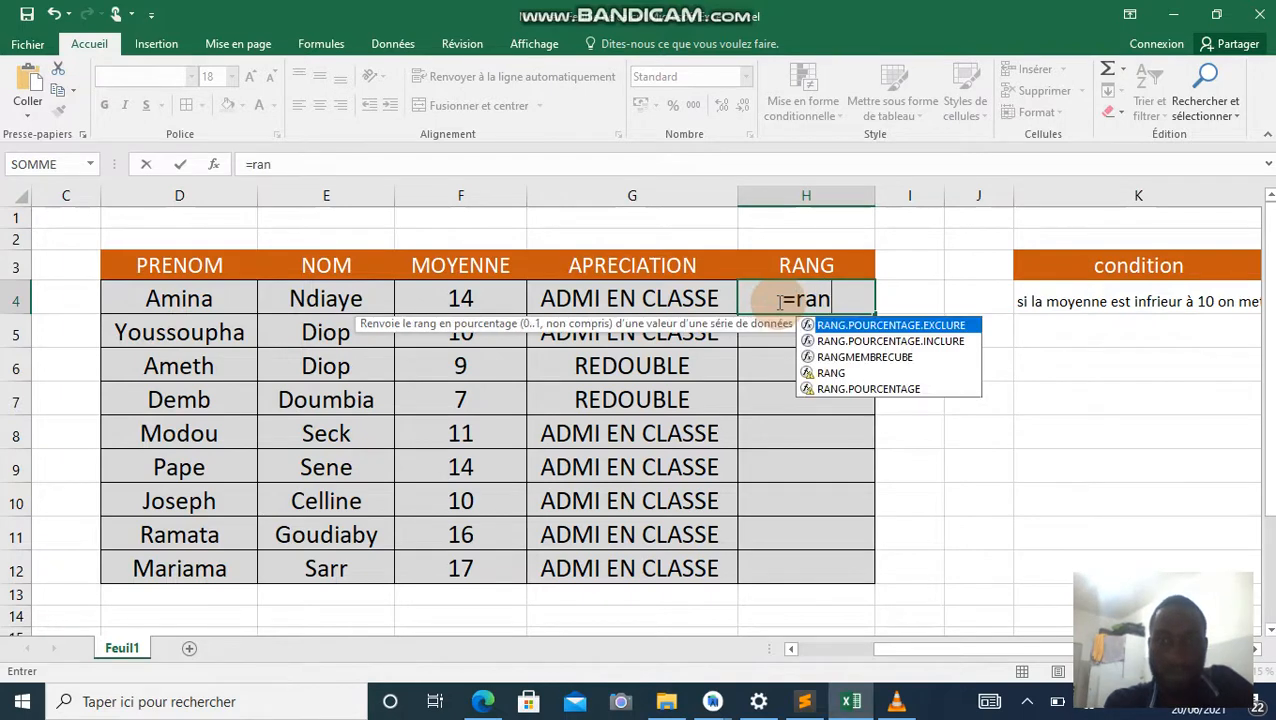
double_click(843, 373)
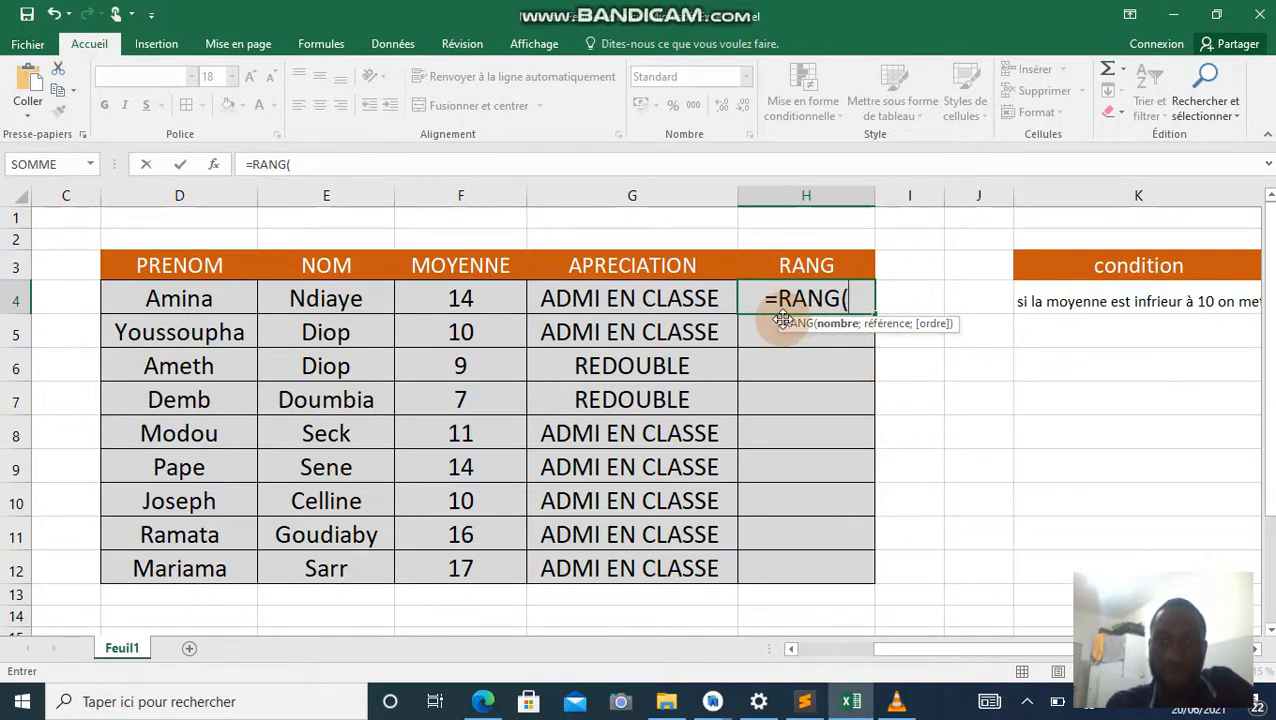
click(478, 298)
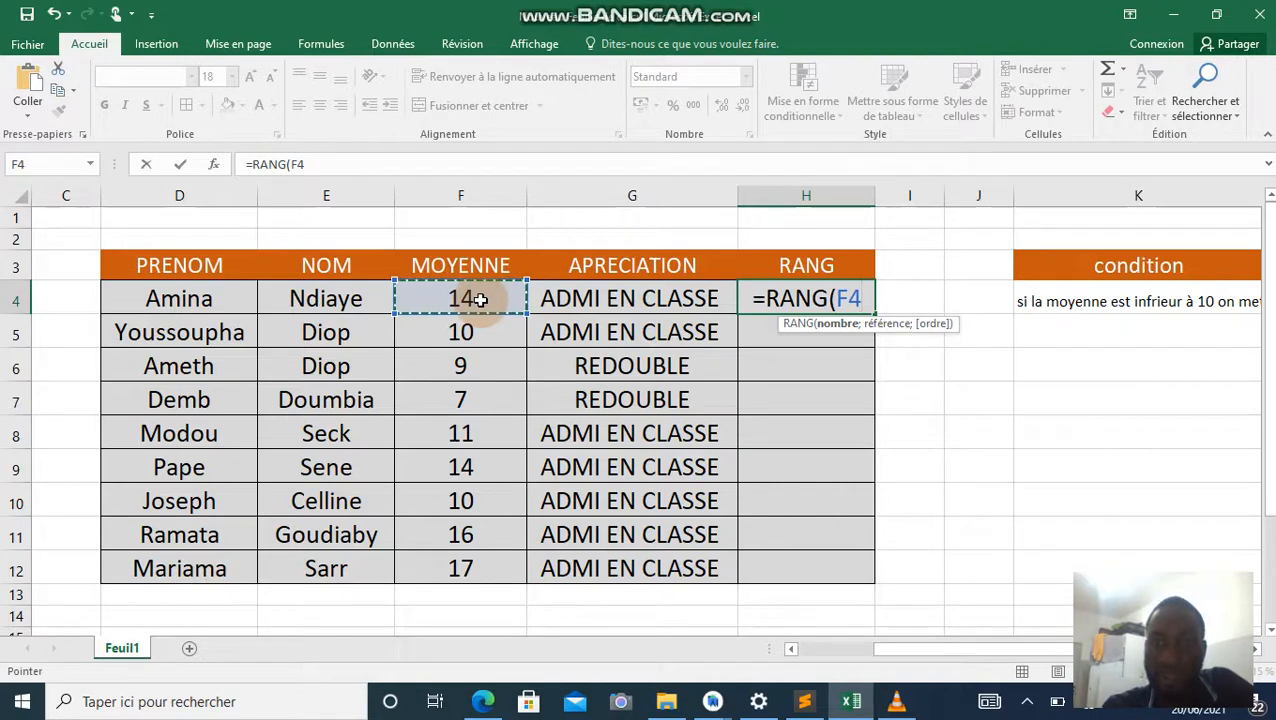
Complete the RANG arguments in H4 with the reference range F4:F12 and order 0 (Décroissant), and close the parenthesis.
text(;)
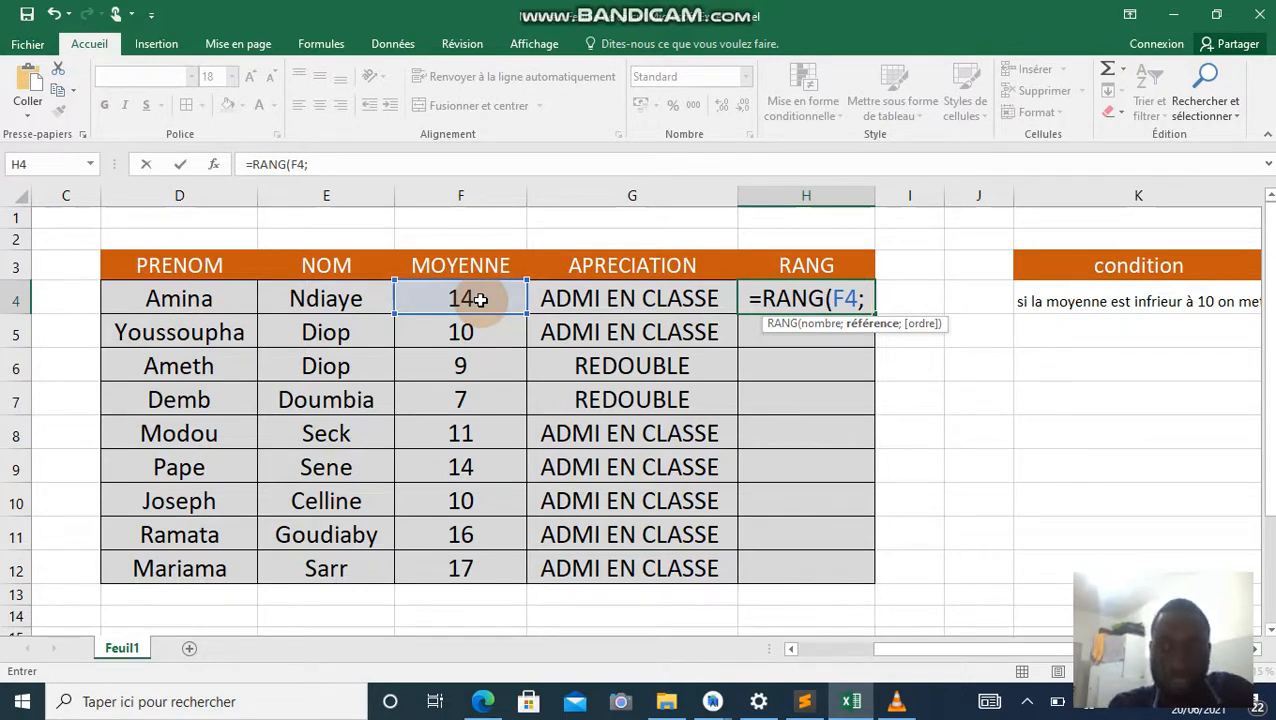
drag(480, 299, 456, 564)
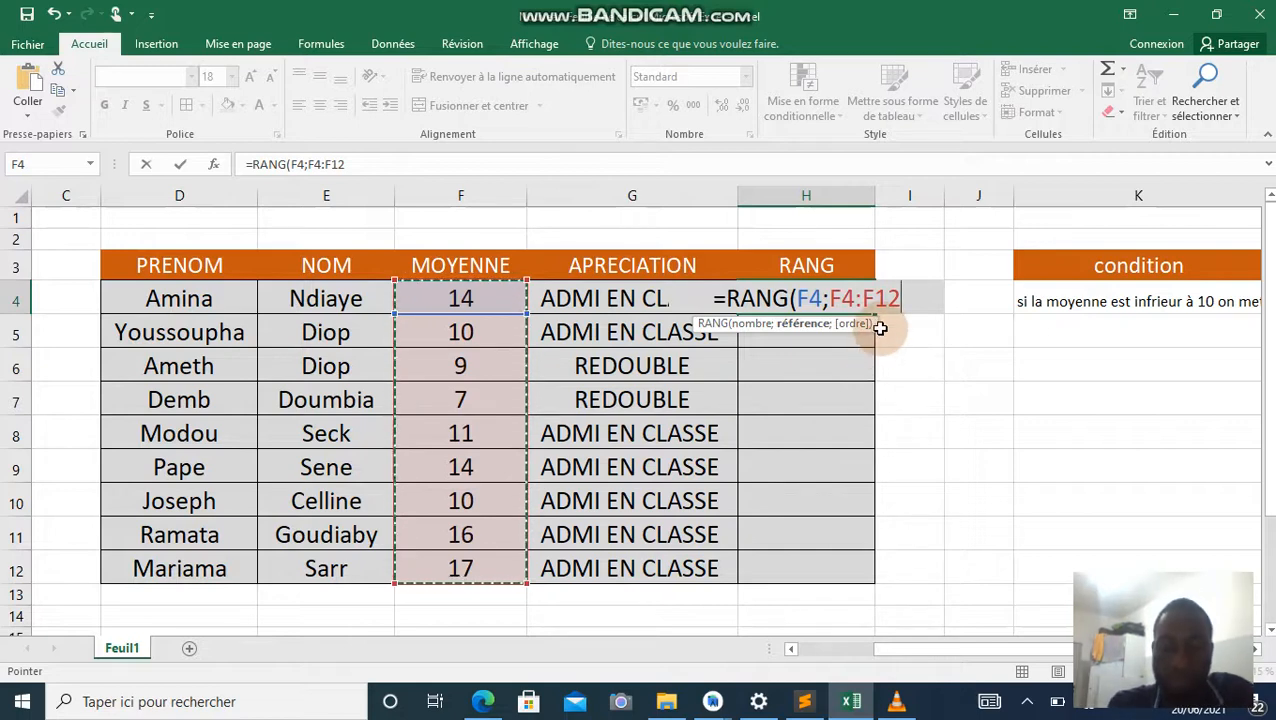
text(;)
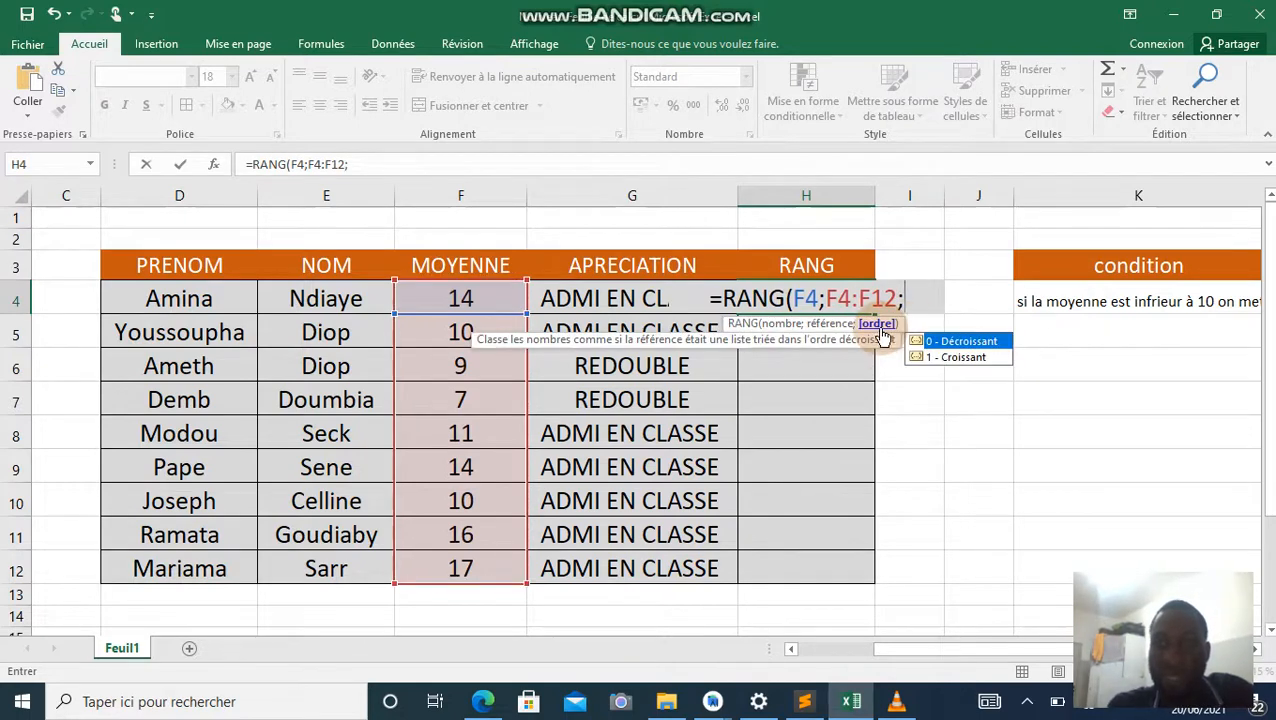
click(948, 344)
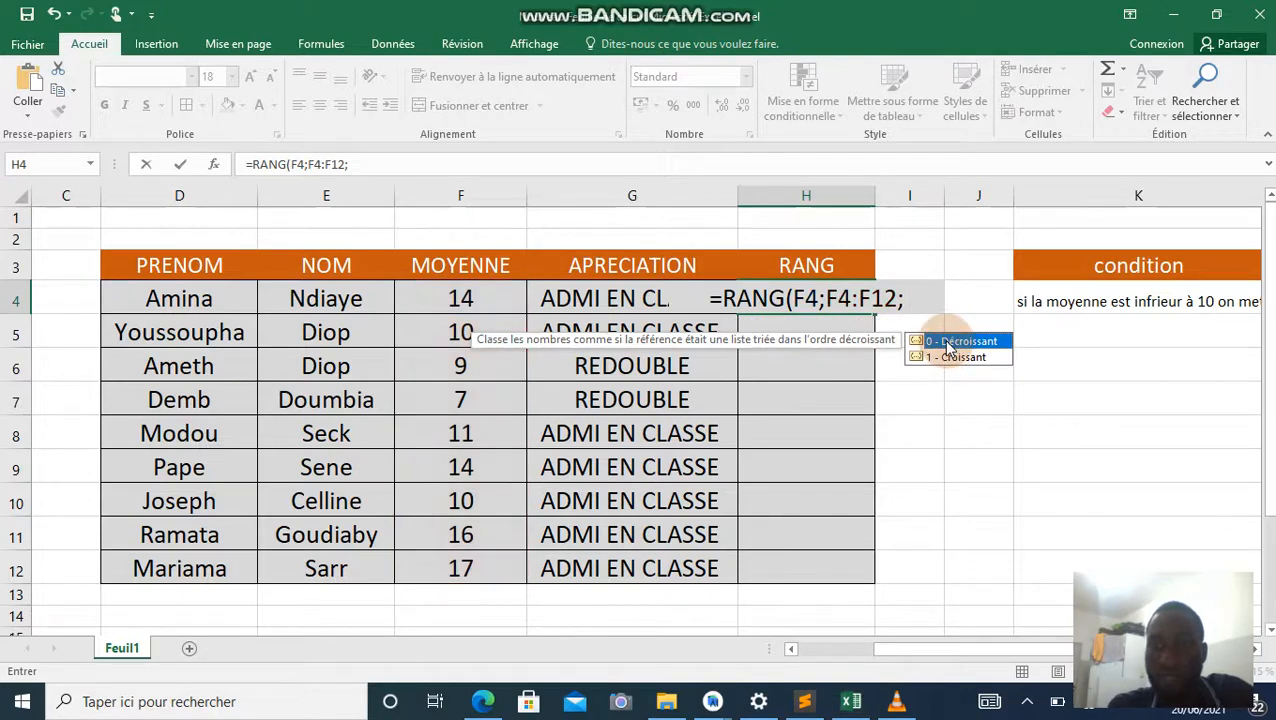
double_click(948, 342)
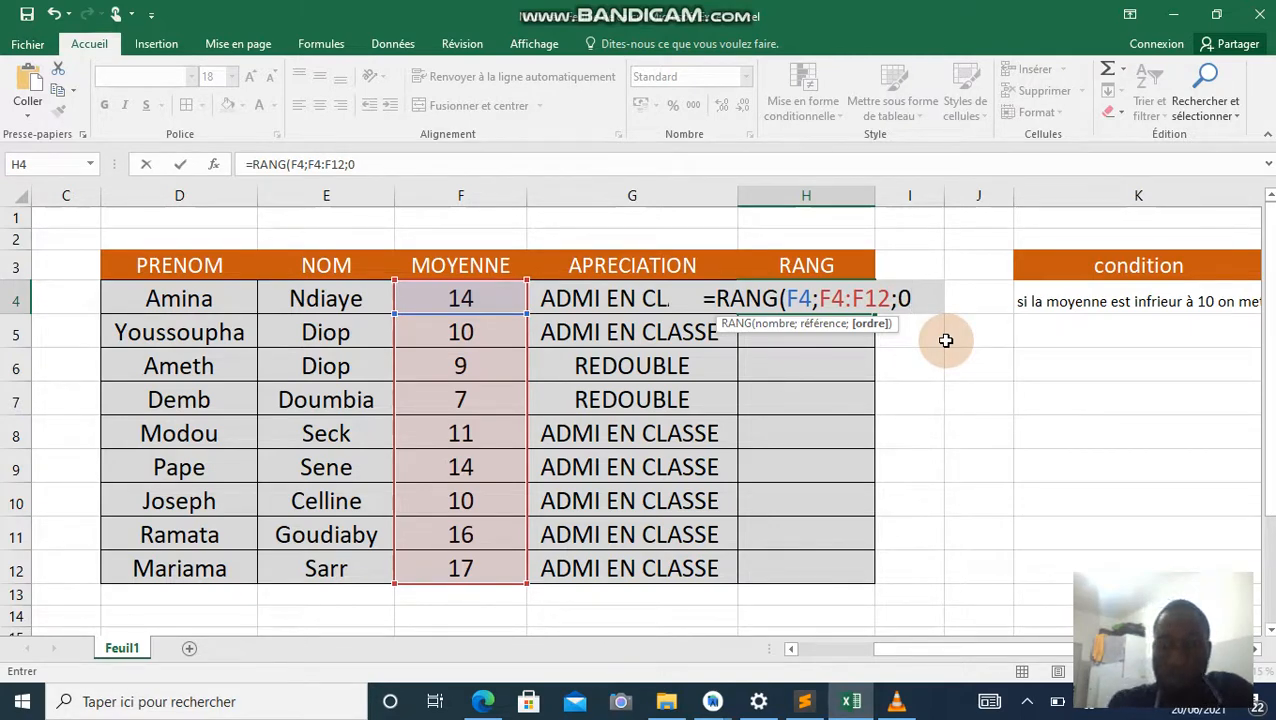
text())
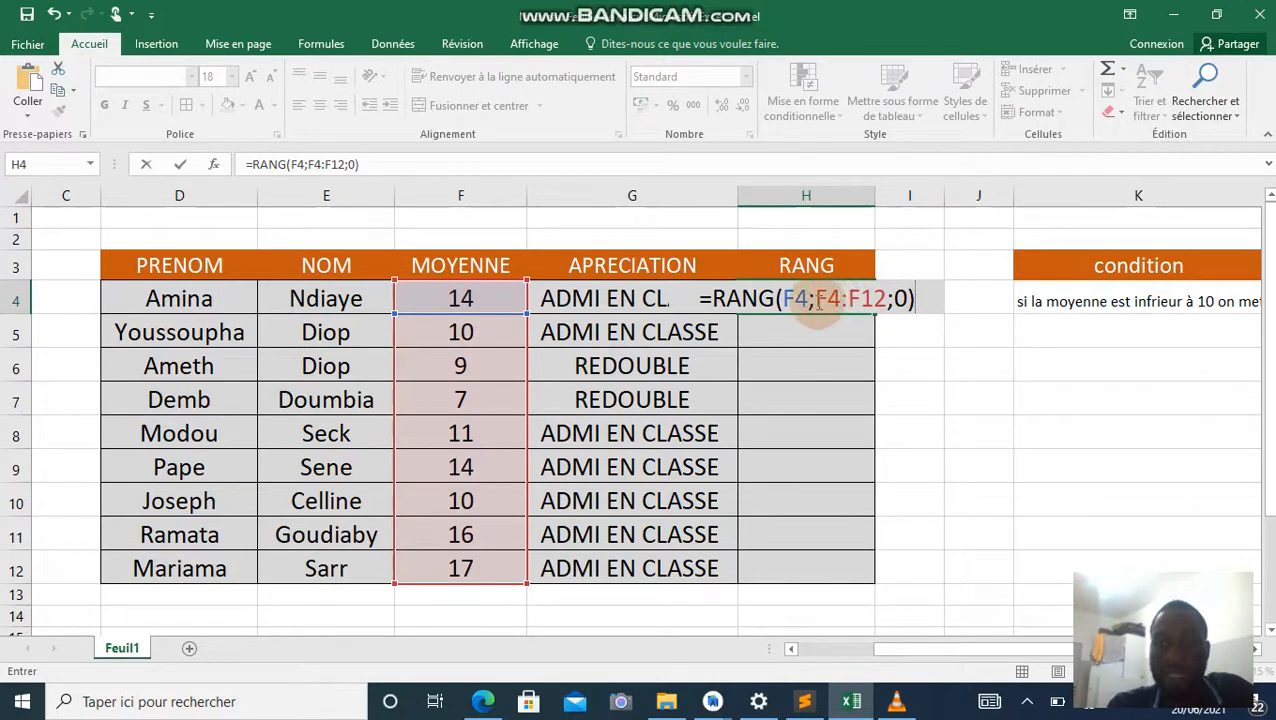
Make the RANG reference range in H4 absolute as $F$4:$F$12 and validate the formula.
click(815, 302)
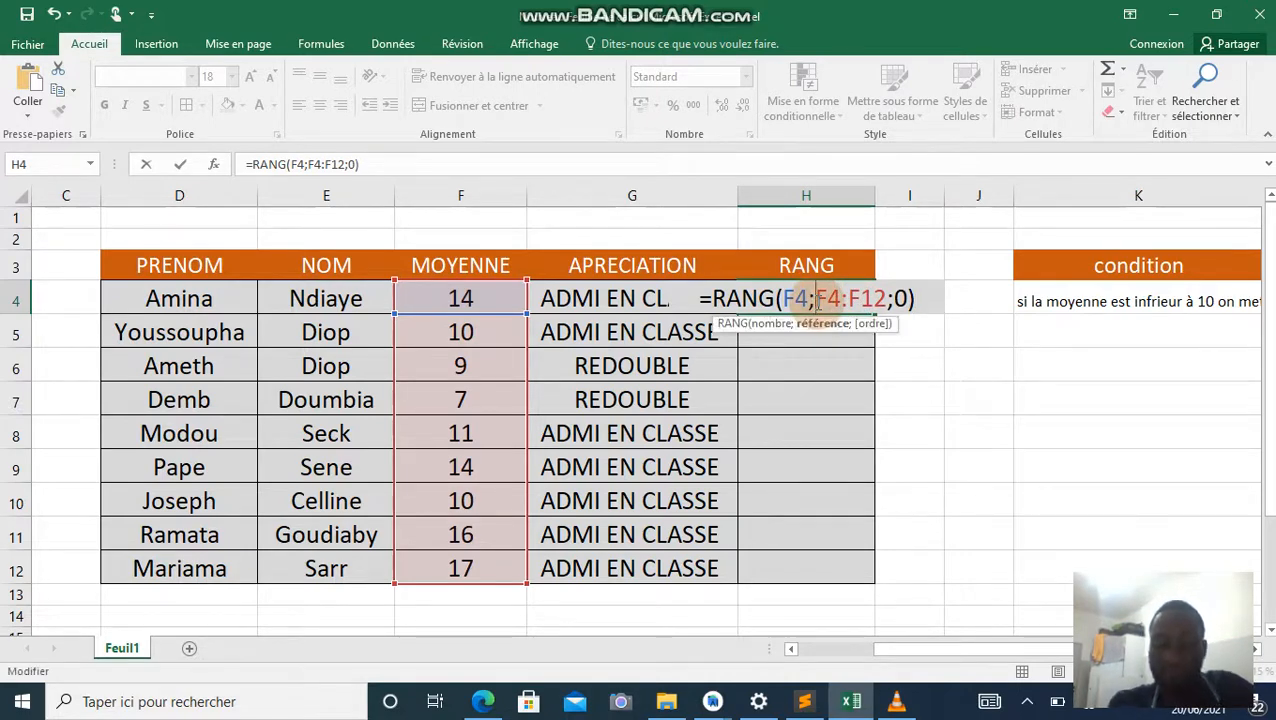
text($)
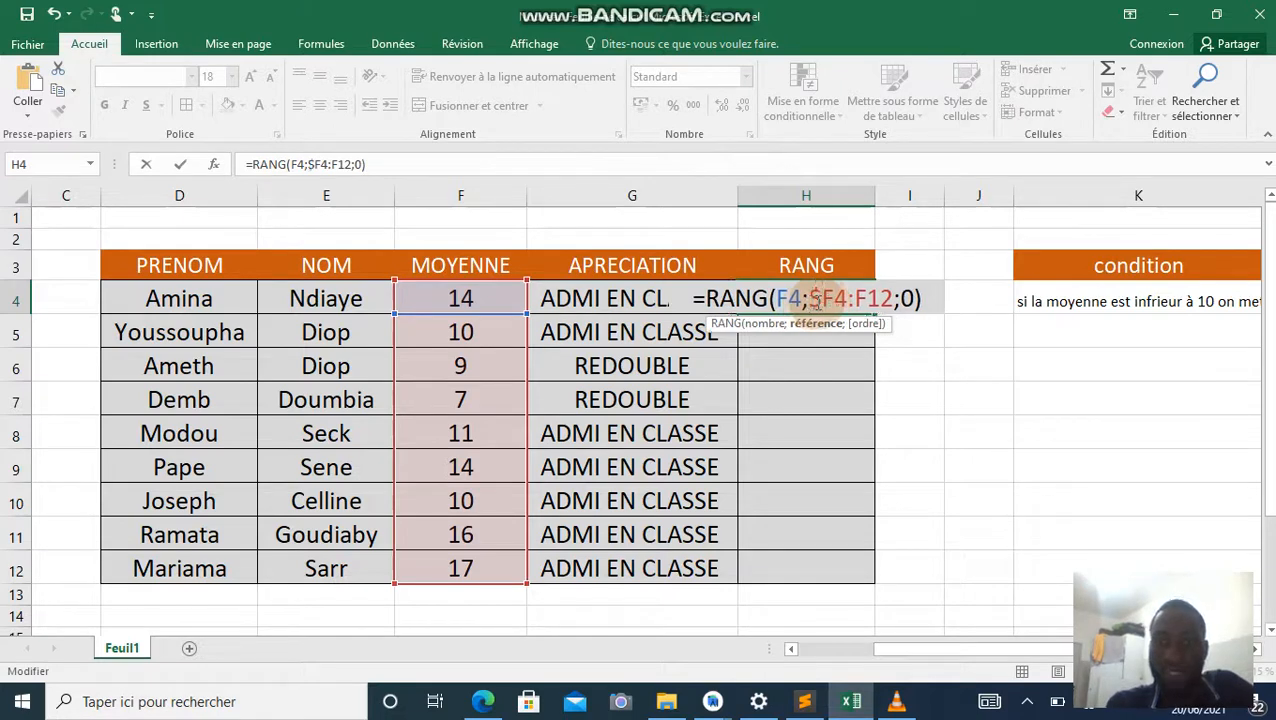
click(835, 303)
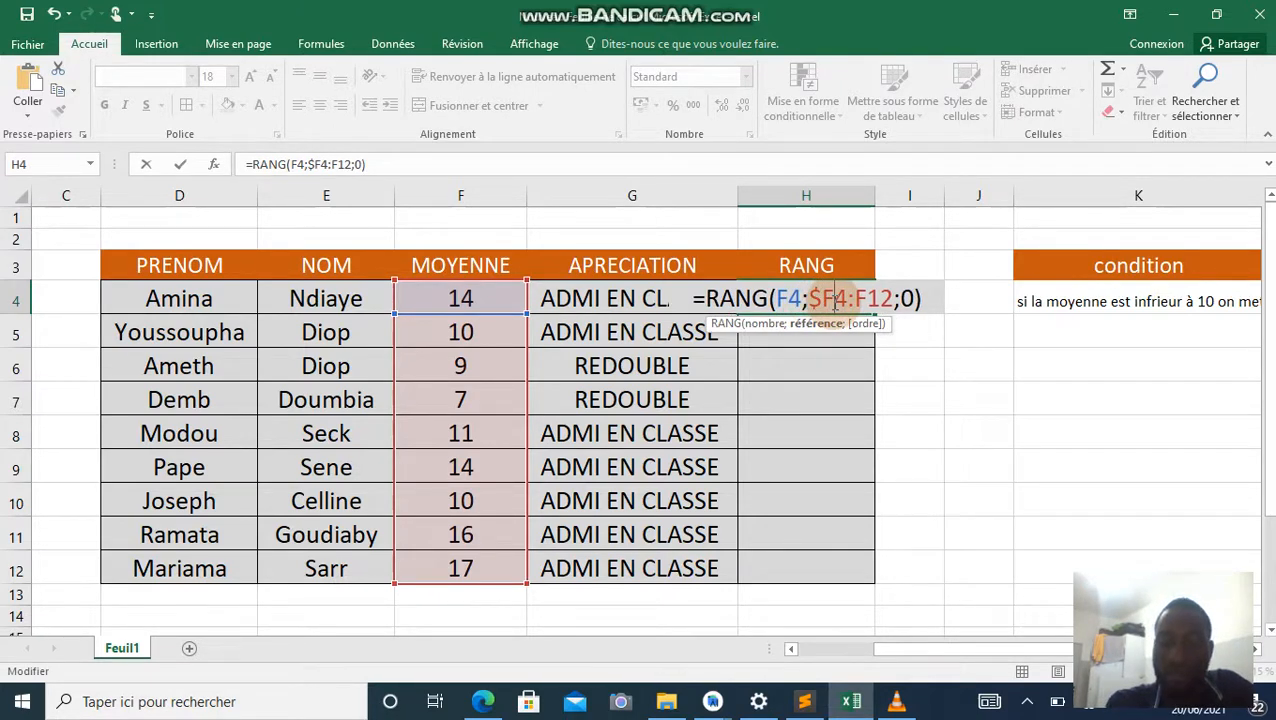
text($F)
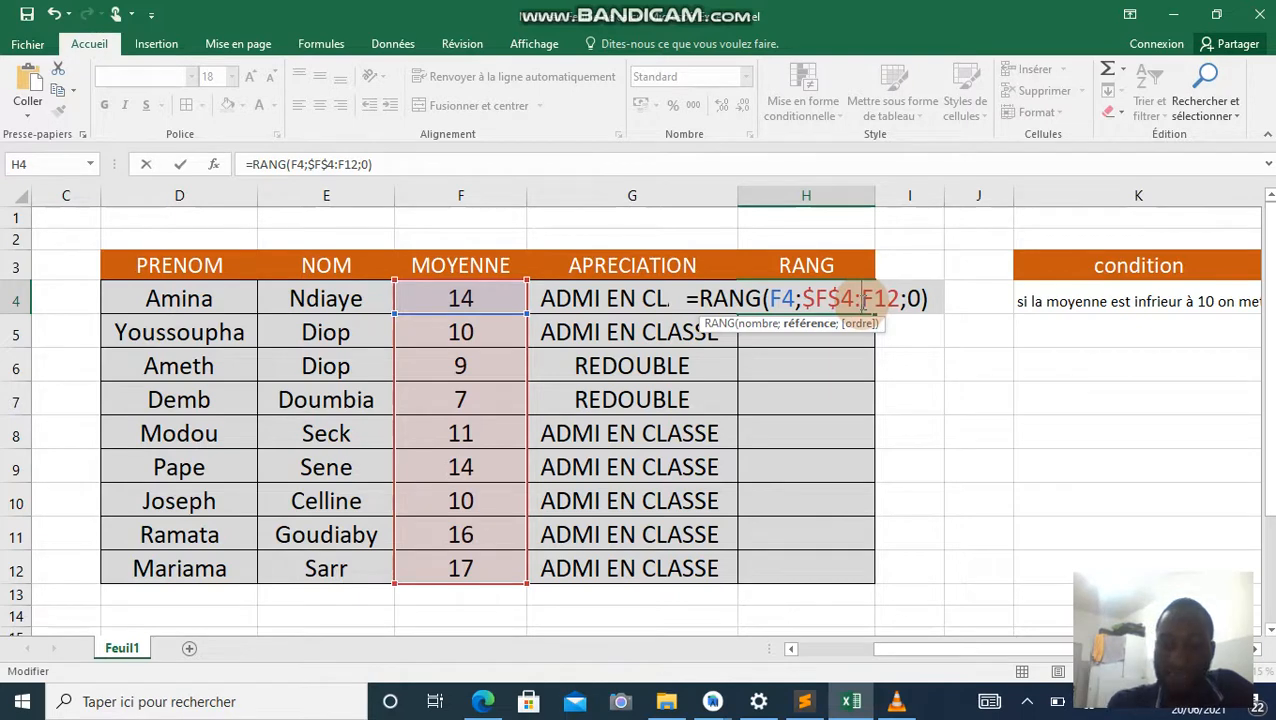
text($4:)
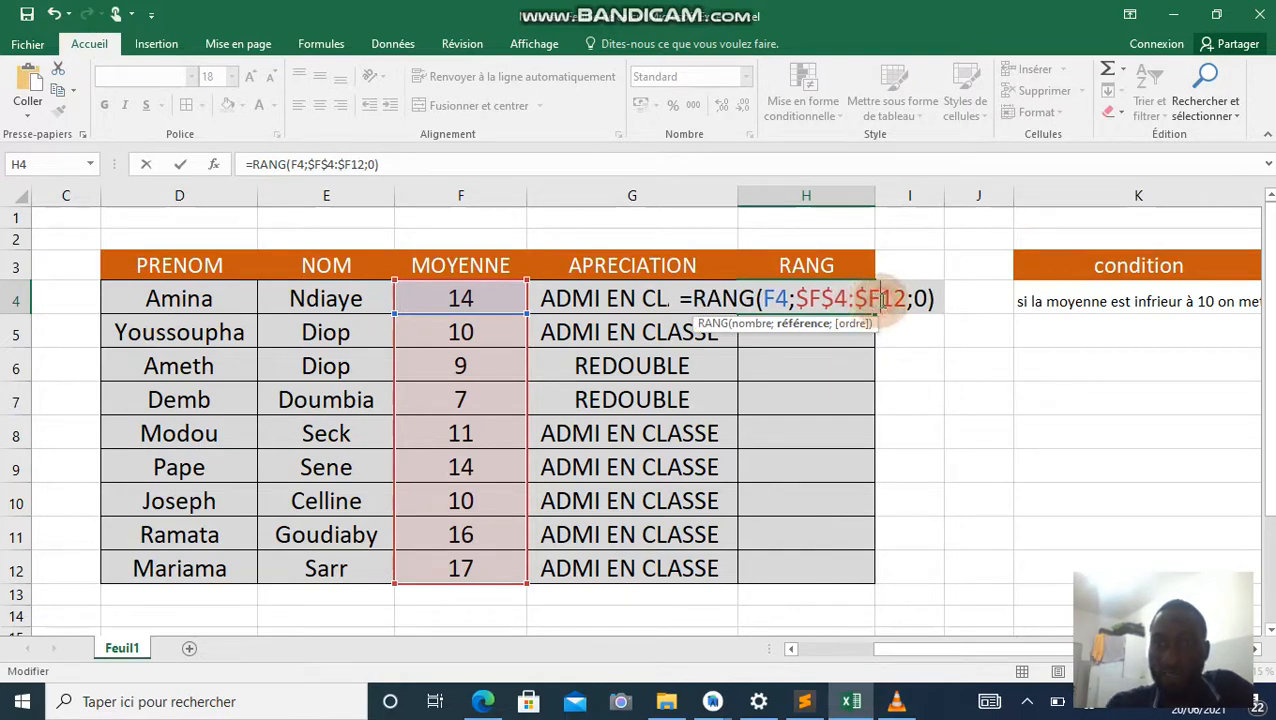
text($)
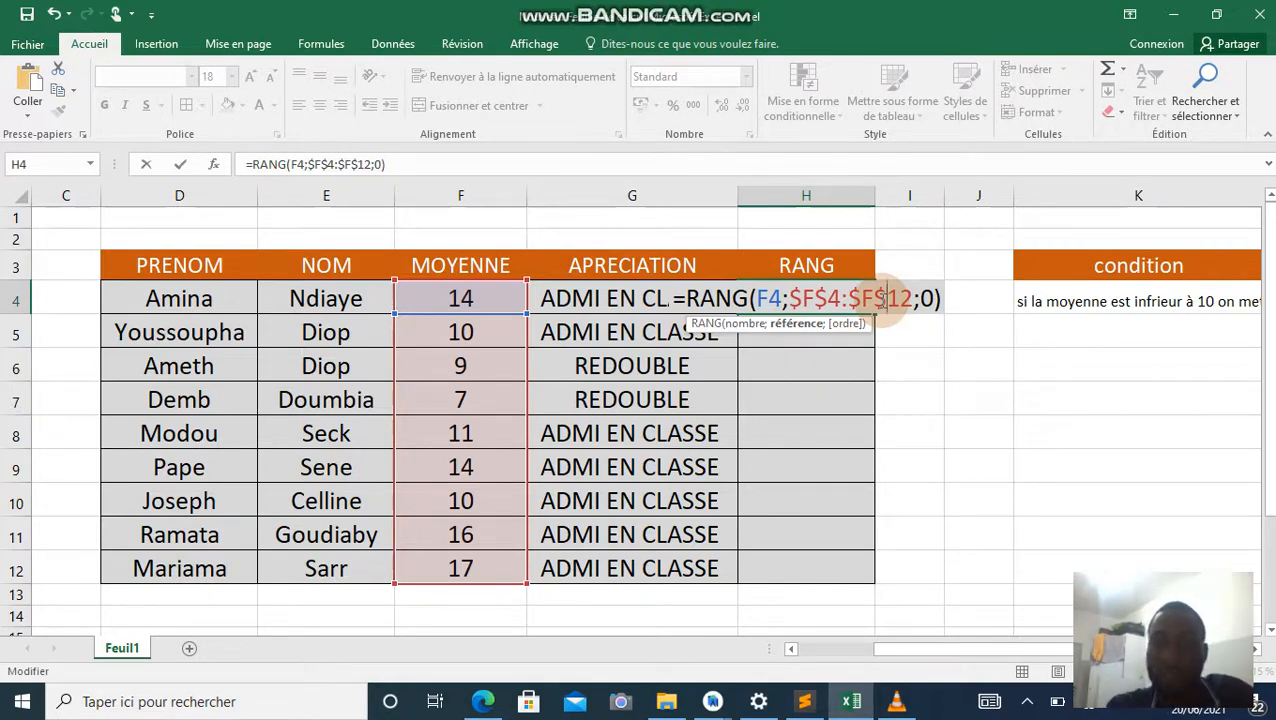
click(940, 298)
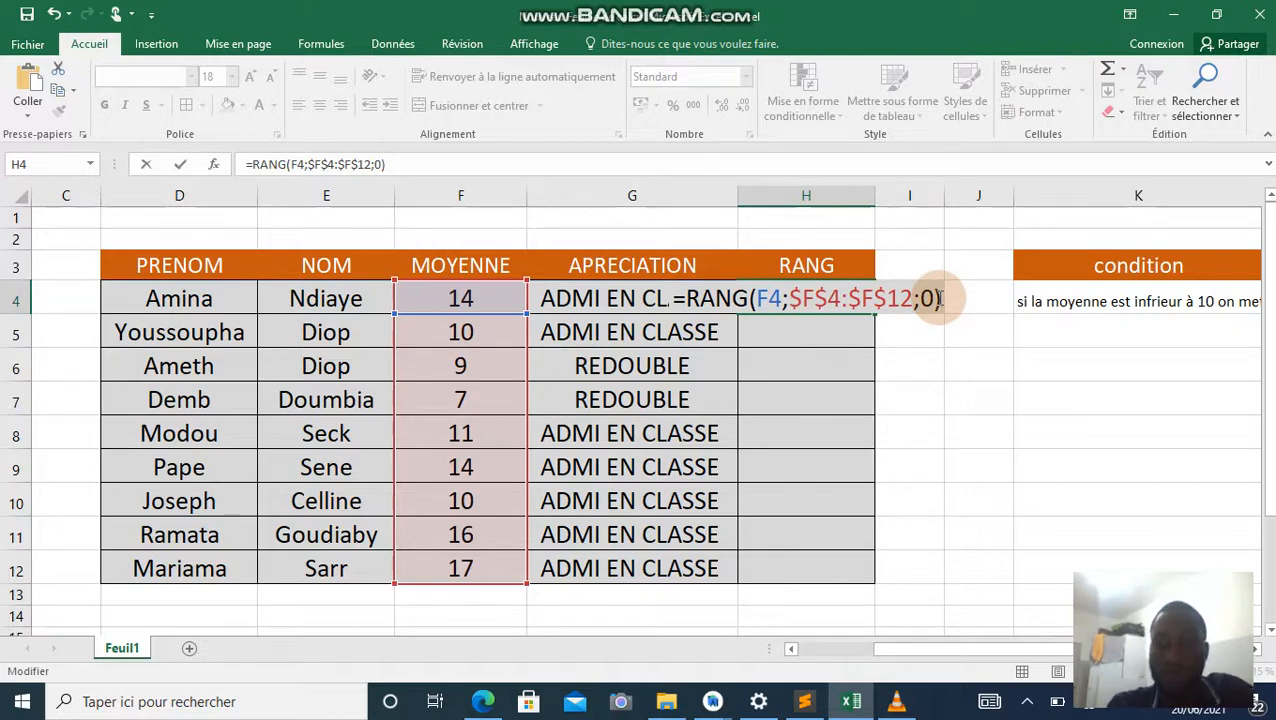
key(Return)
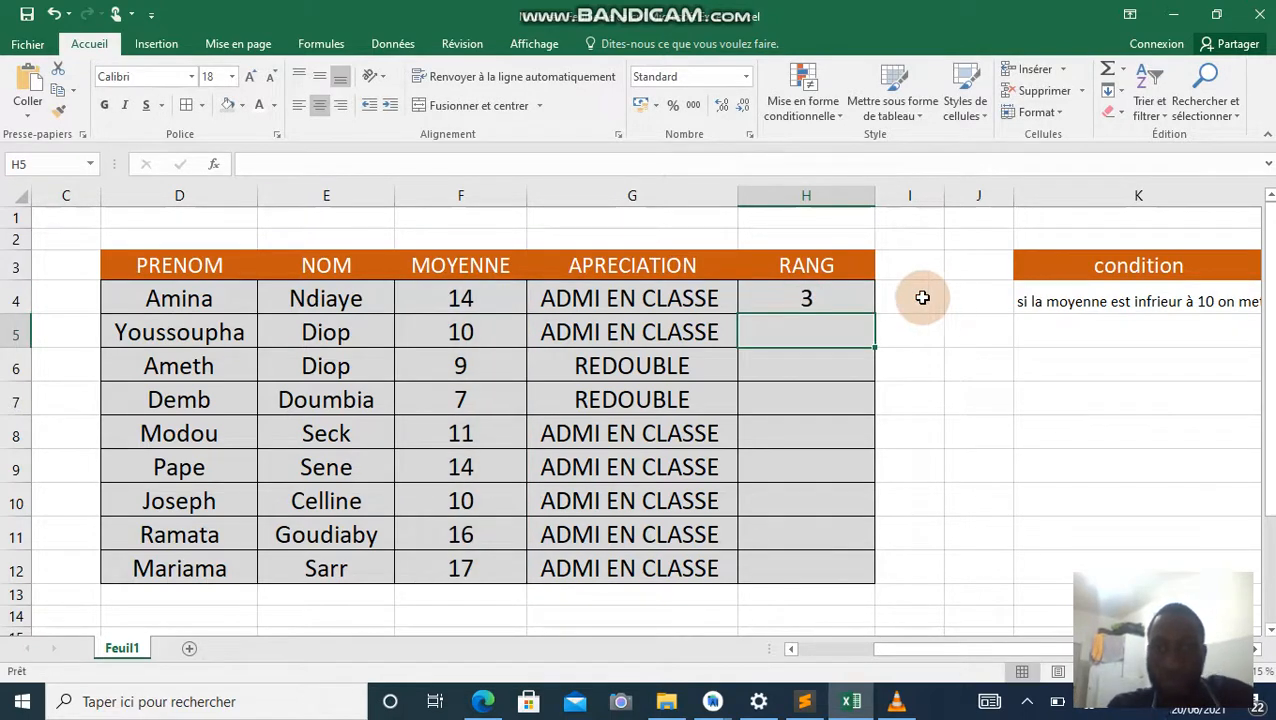
Copy the H4 RANG formula down through H12 to fill the RANG column.
click(859, 298)
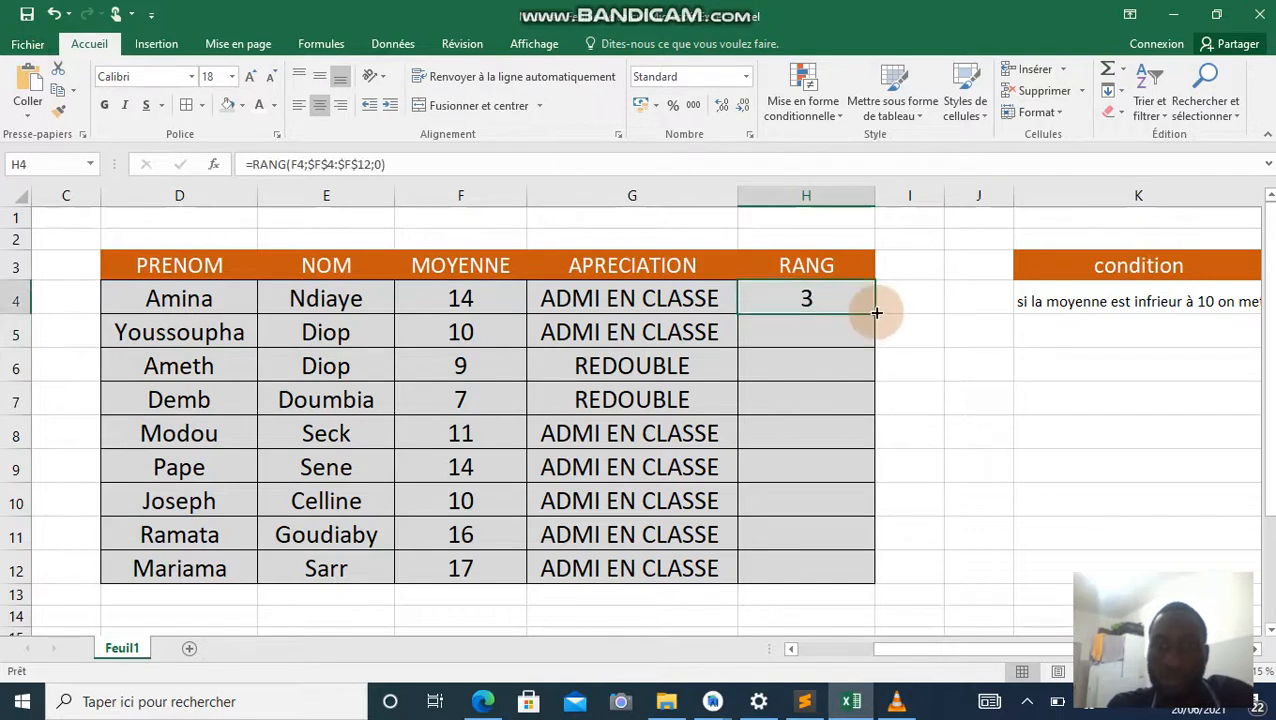
drag(874, 311, 842, 579)
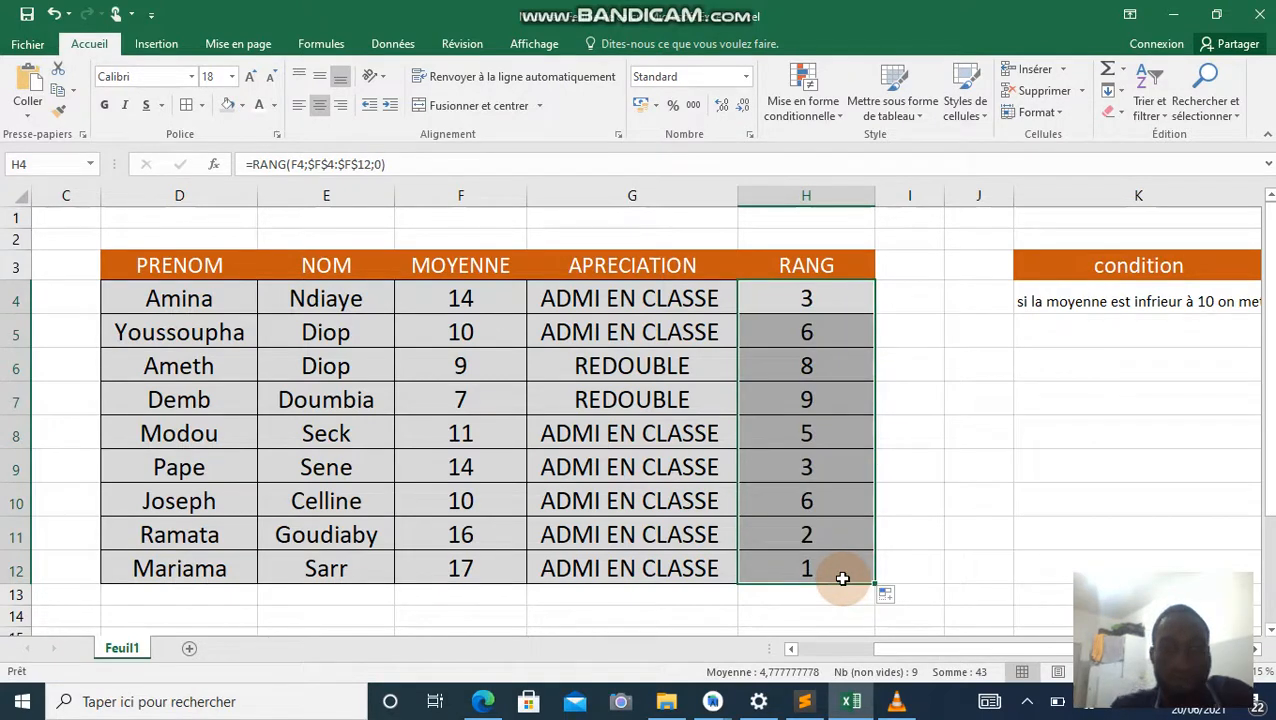
Examine the averages, appreciations and ranks across several rows, including the formulas in G6, H6 and H7.
click(630, 307)
click(775, 298)
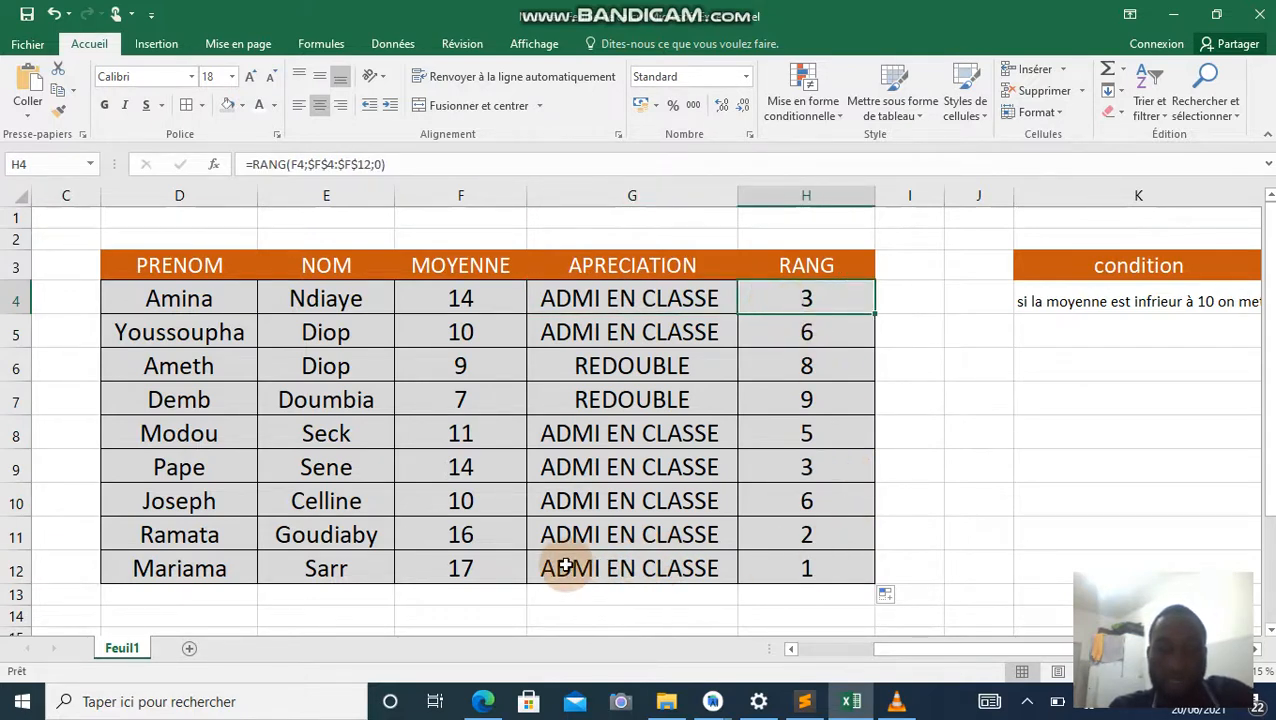
click(470, 573)
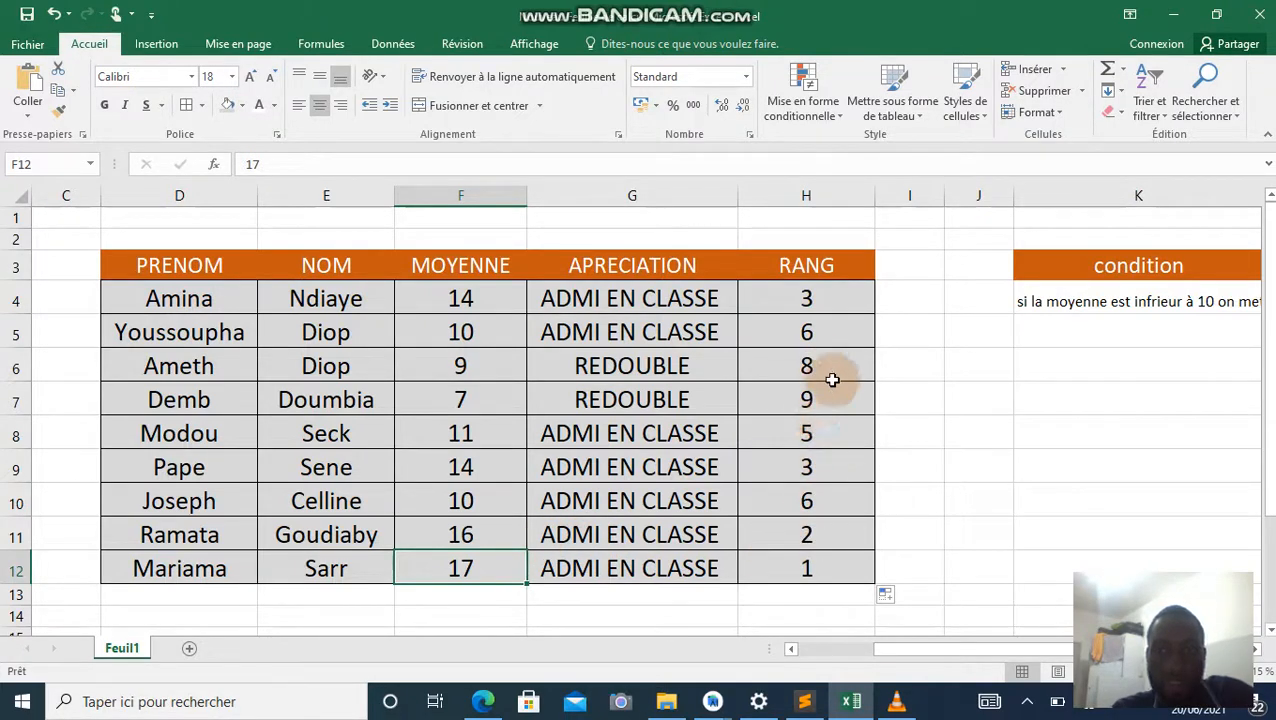
click(621, 353)
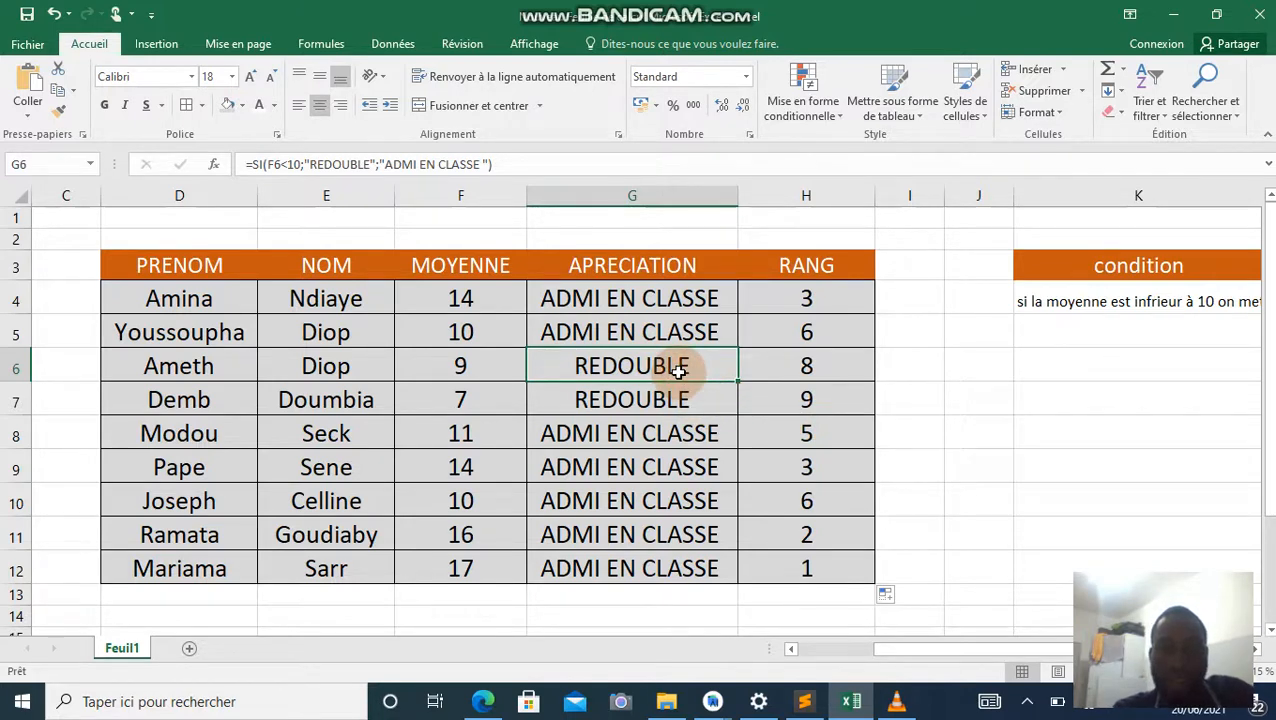
click(769, 374)
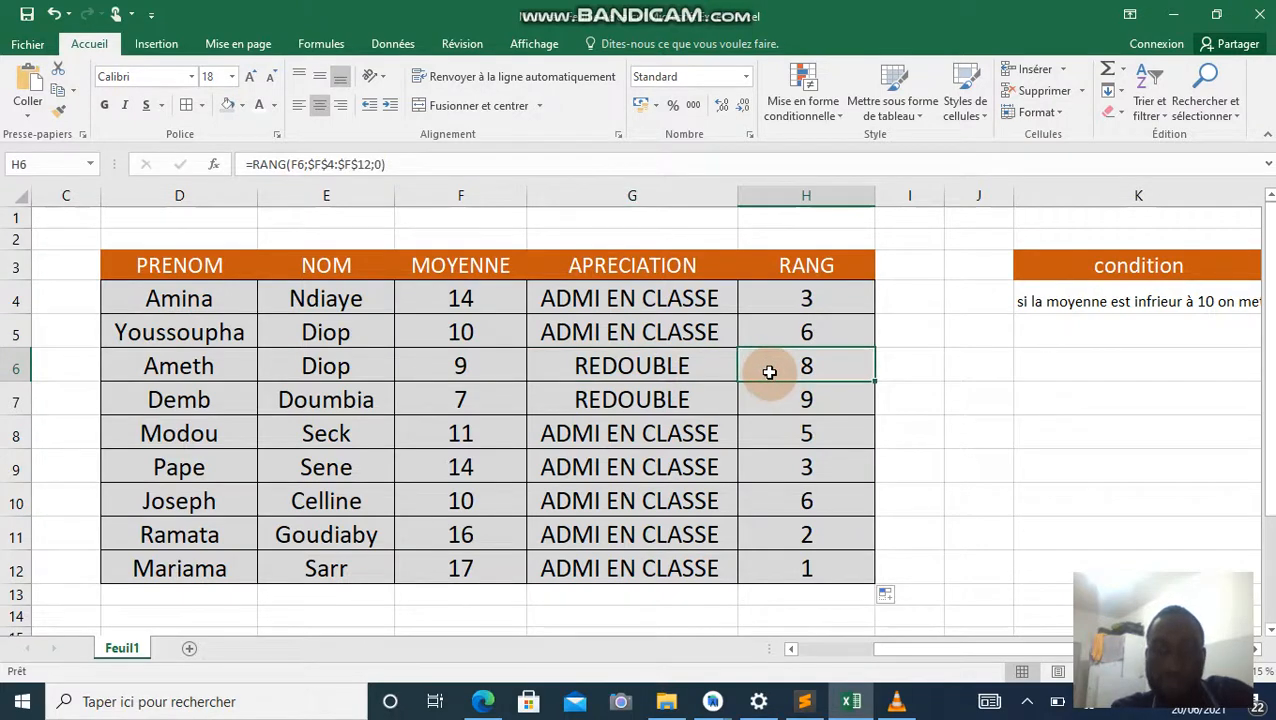
click(792, 398)
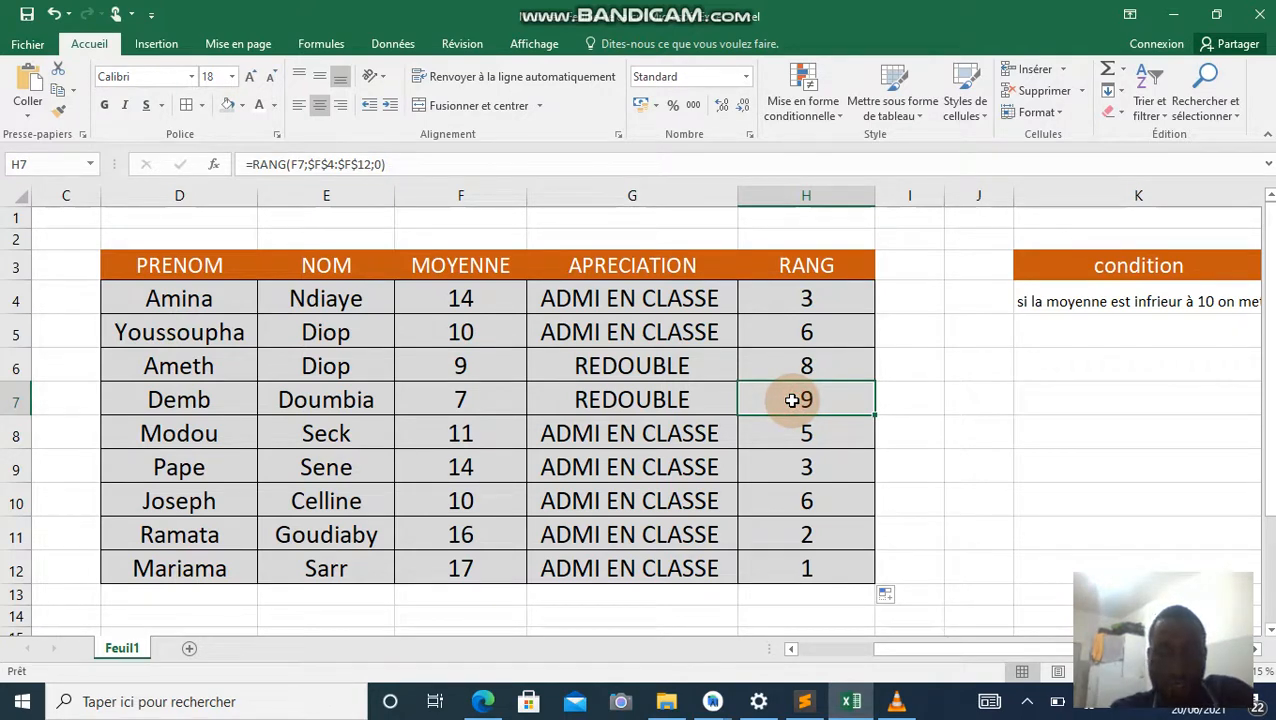
click(1032, 704)
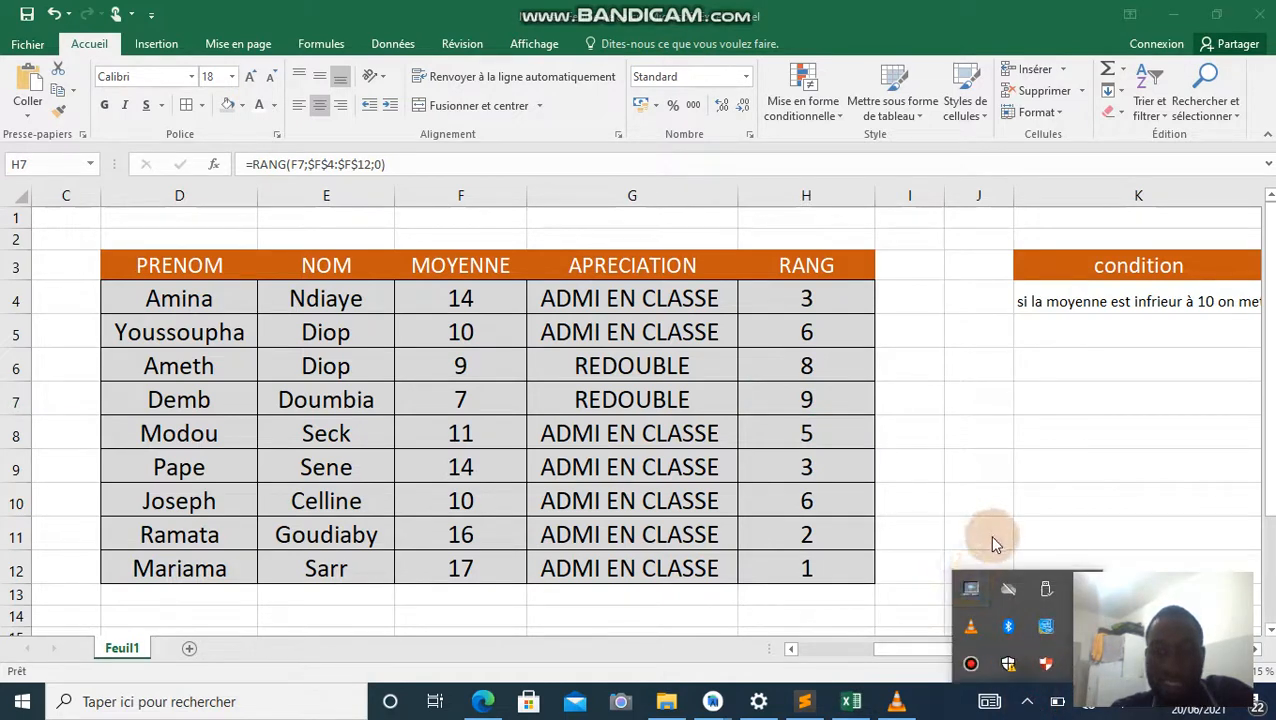